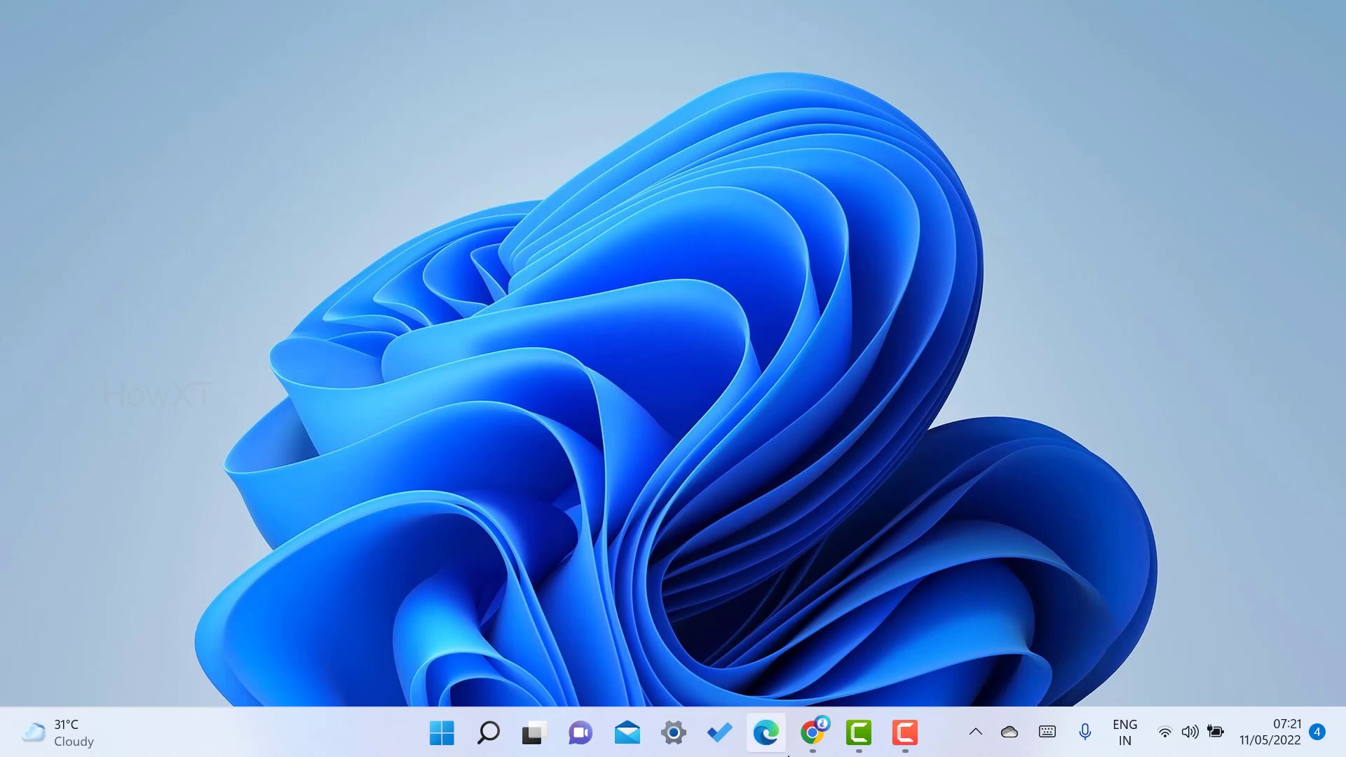
Launch Chrome and go to Google Docs through the Google apps menu
click(812, 733)
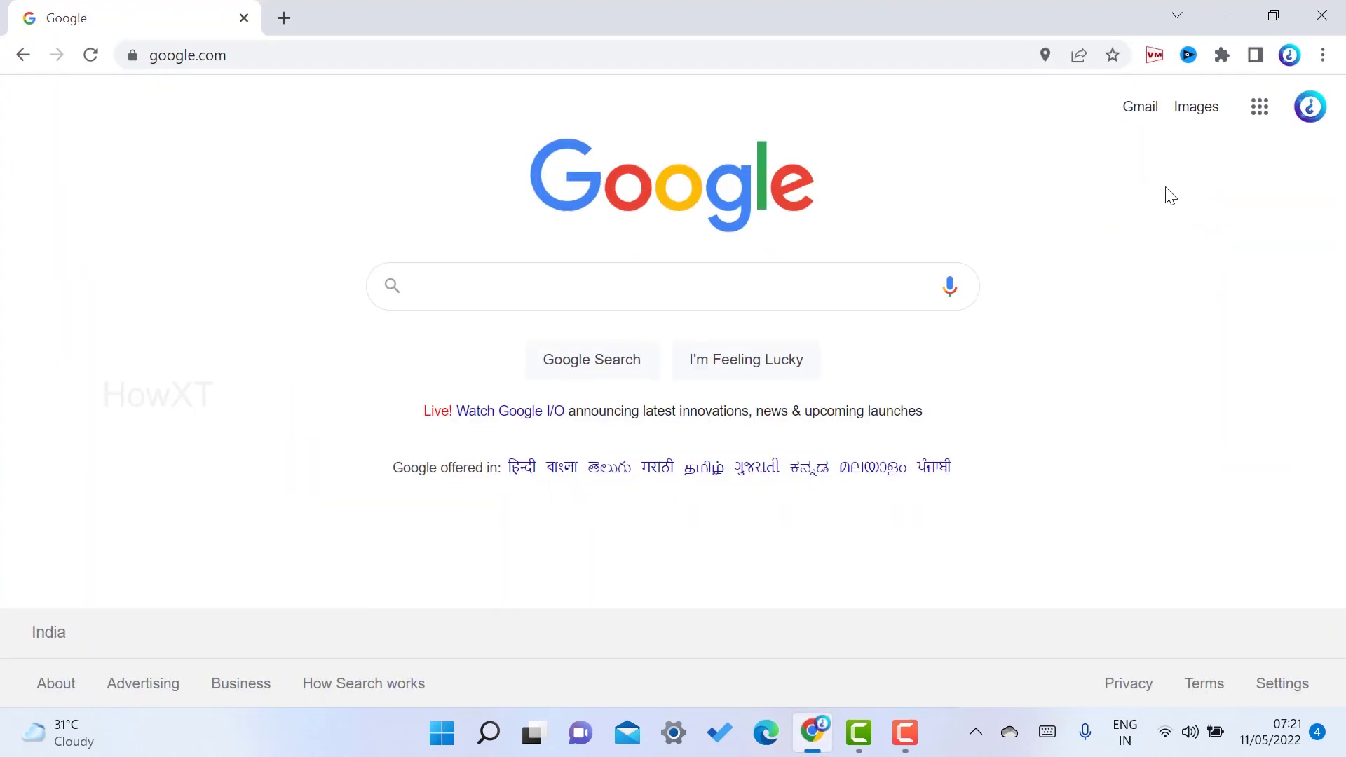
click(1274, 112)
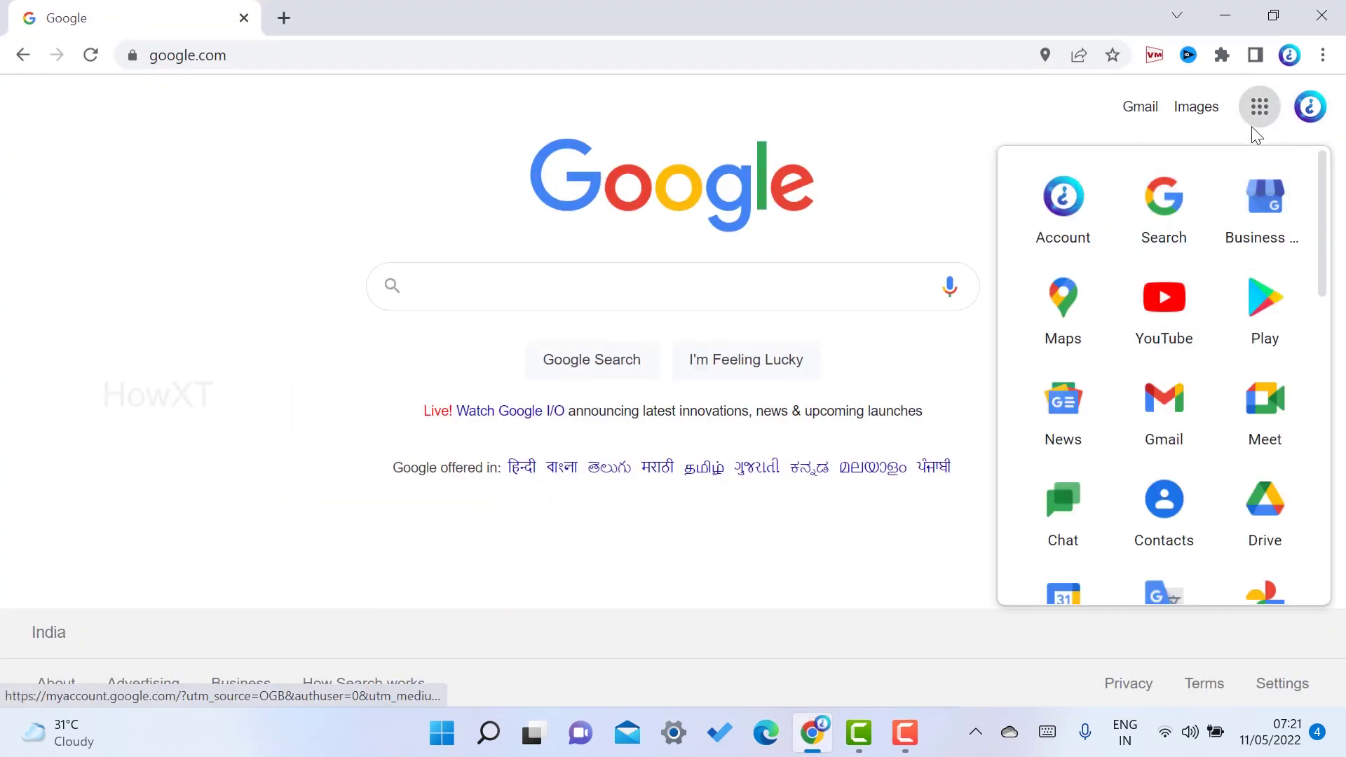
scroll(1204, 271, down, 3)
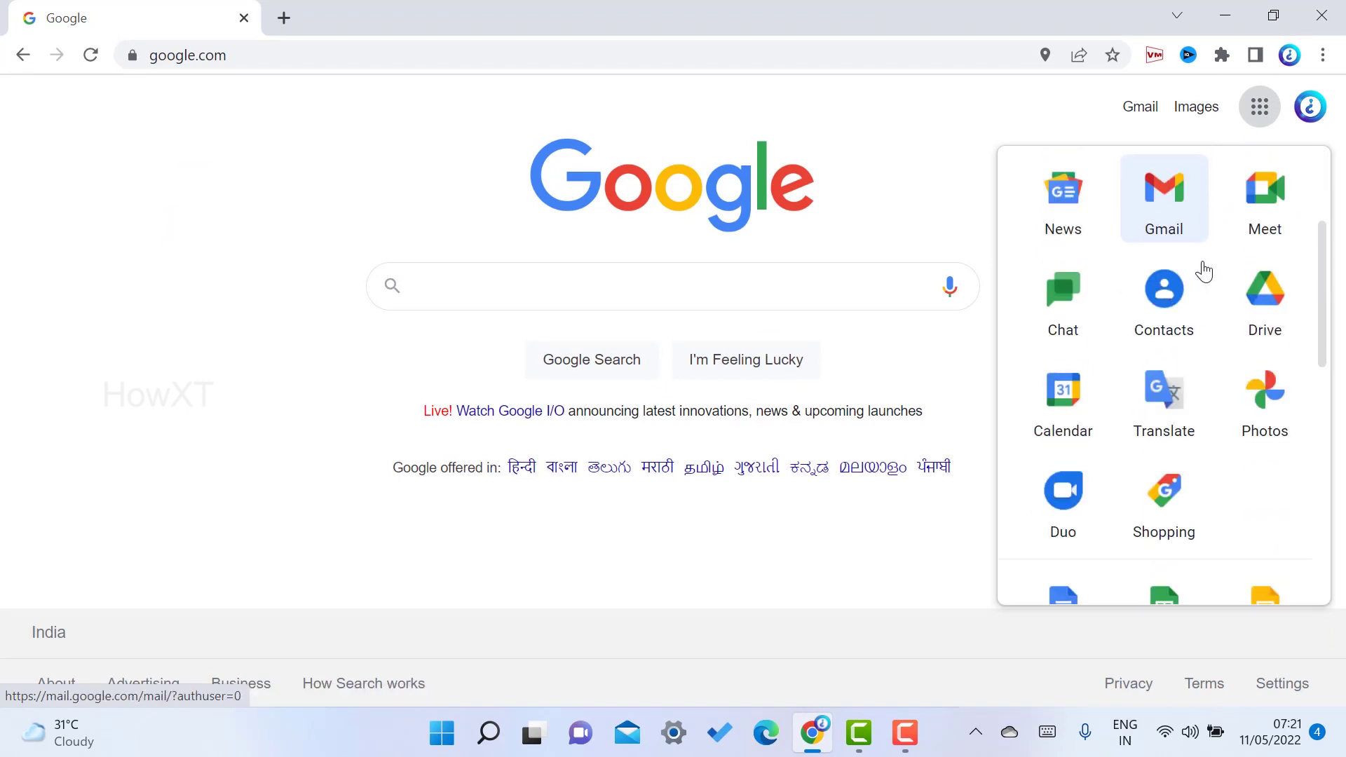
scroll(1204, 270, down, 3)
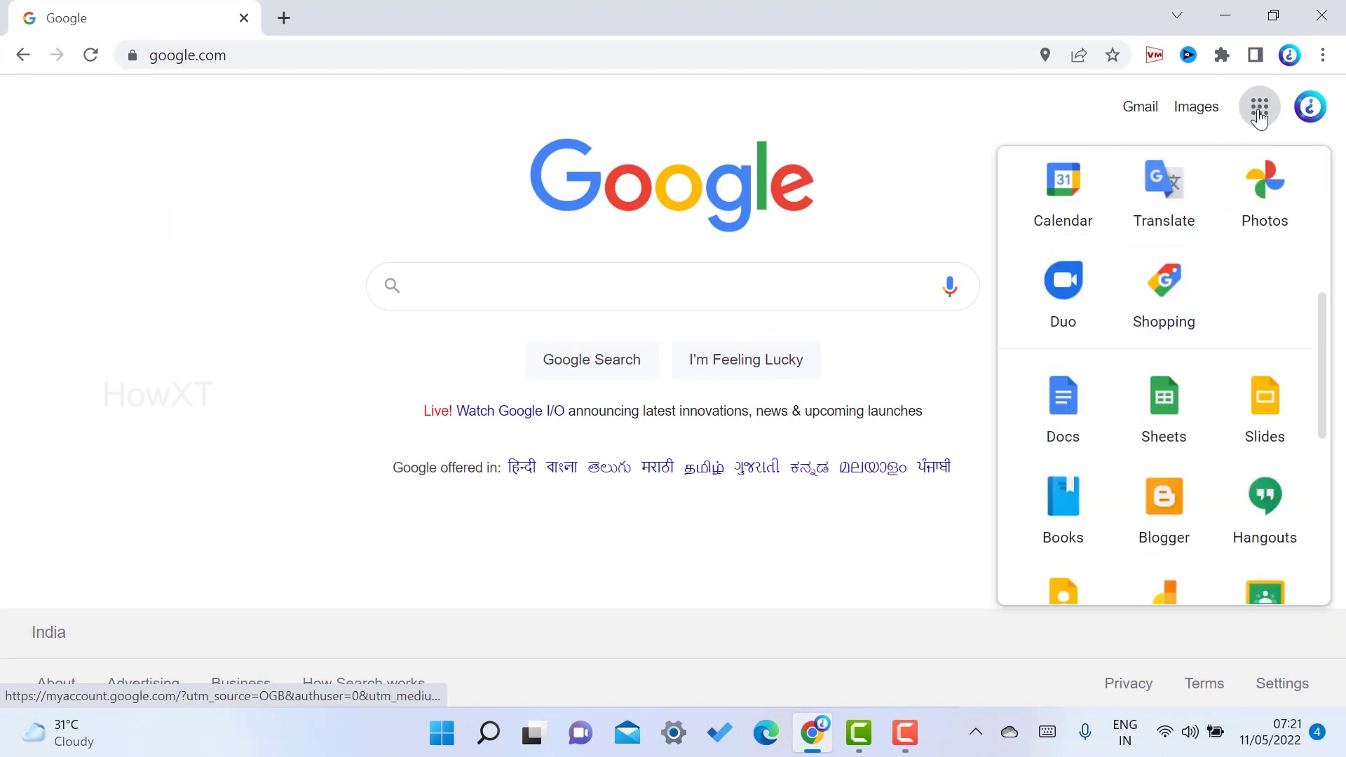
click(1074, 412)
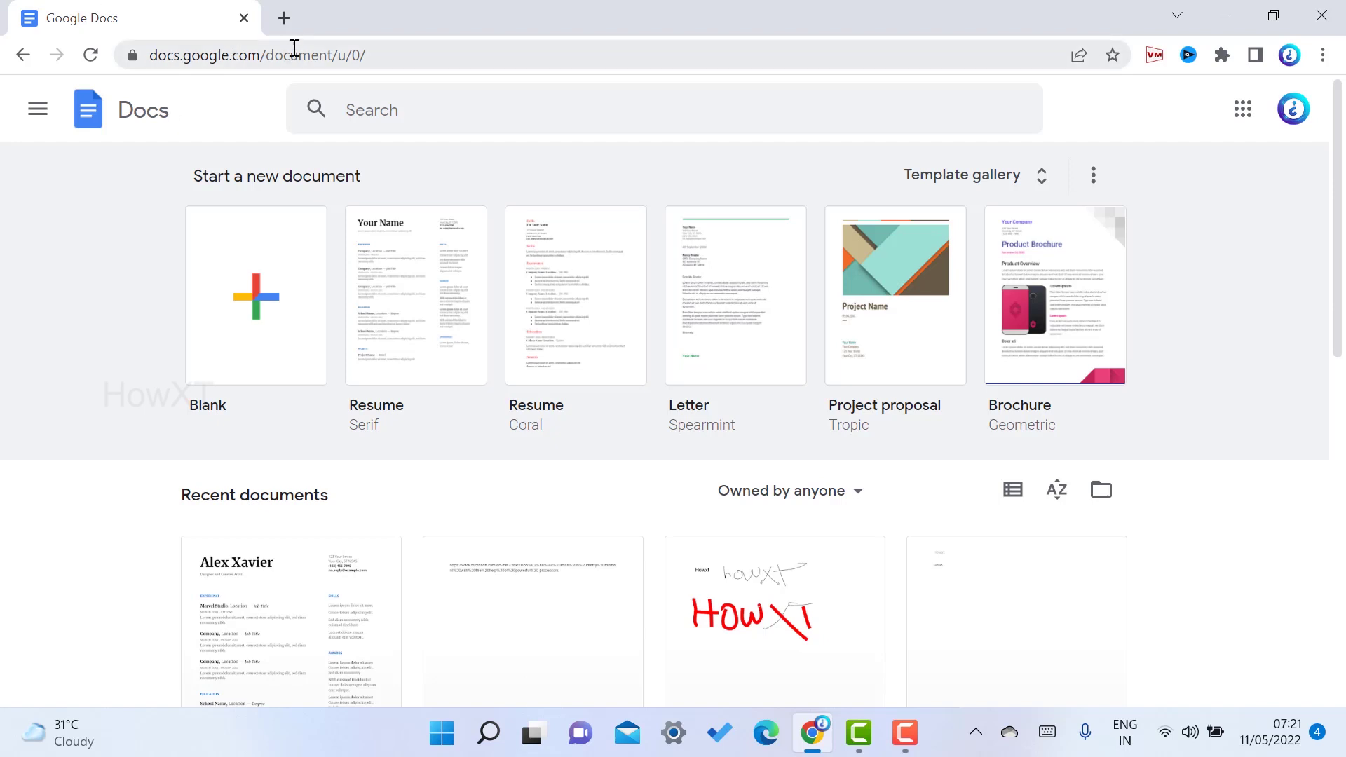
click(288, 21)
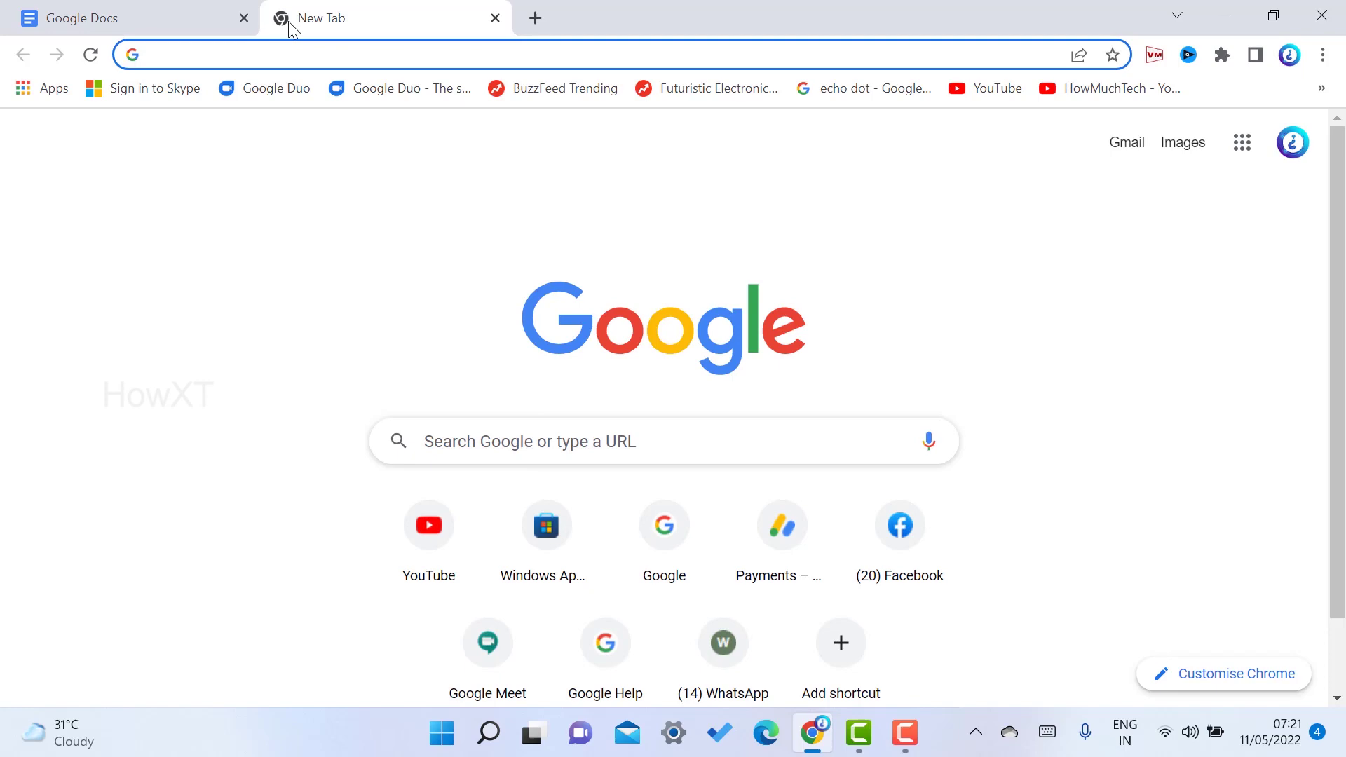
text(docs)
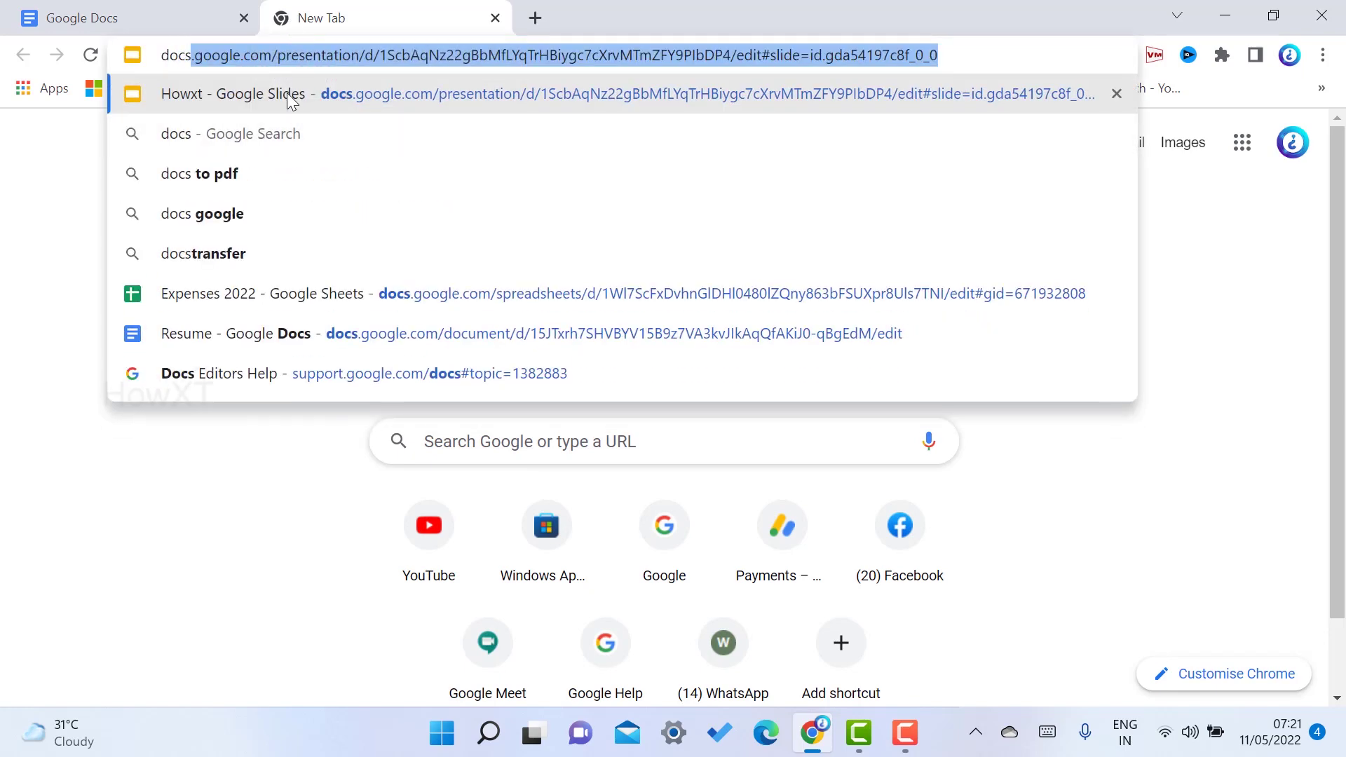
click(282, 56)
drag(278, 54, 1098, 33)
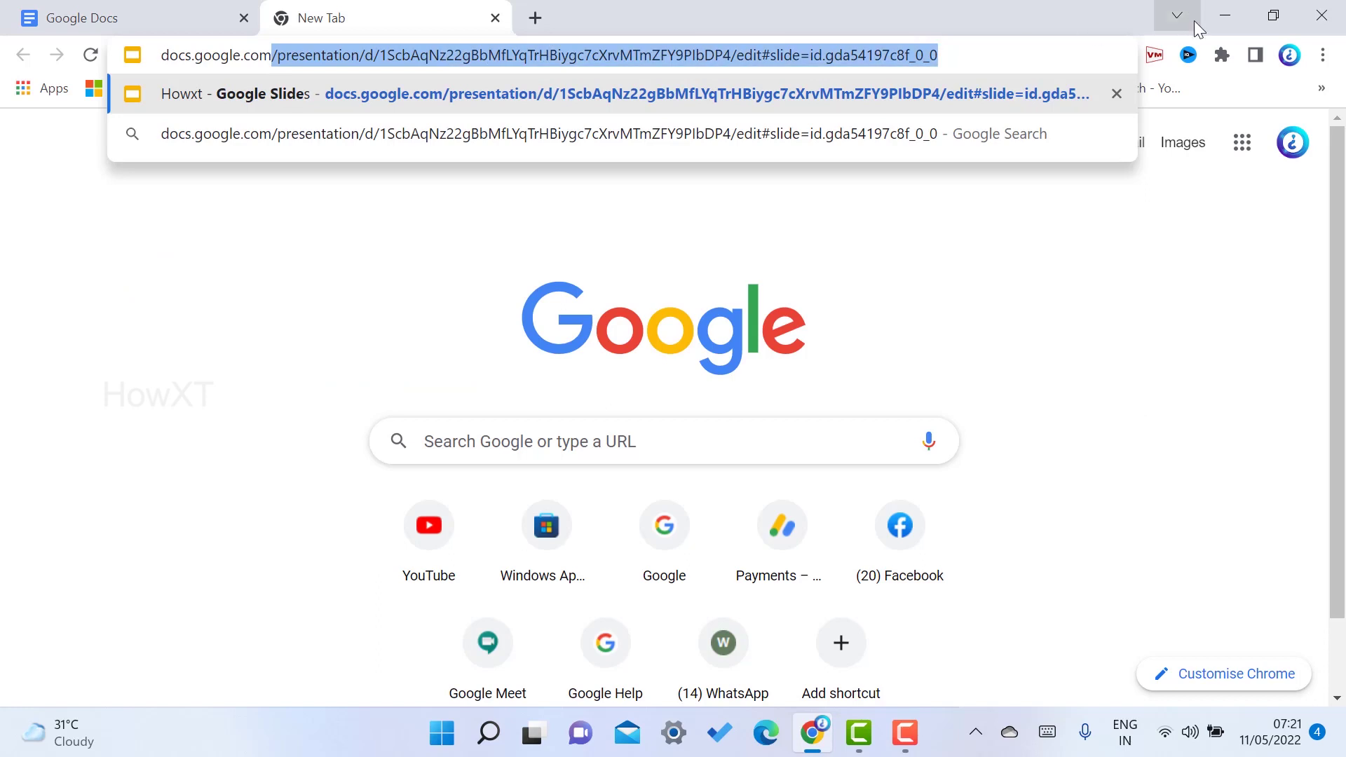
key(BackSpace)
key(Return)
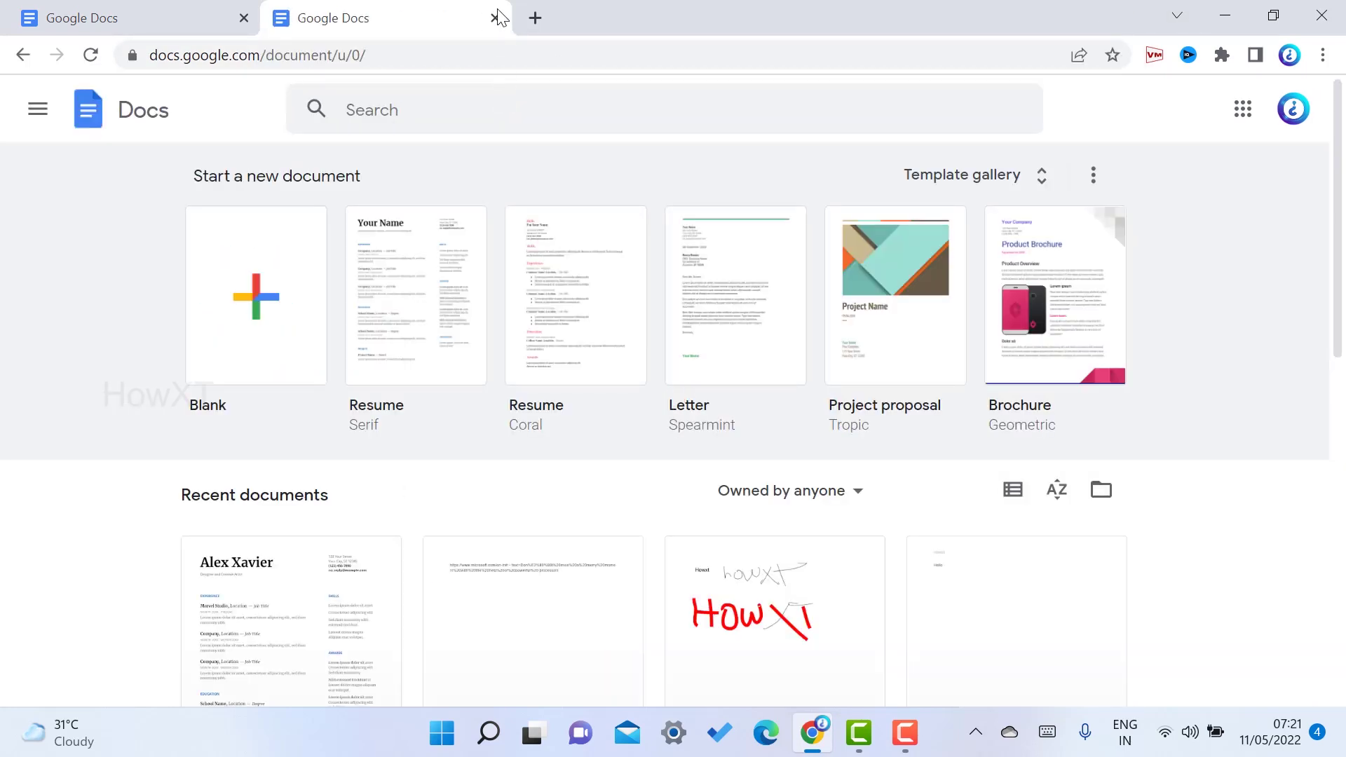
click(495, 17)
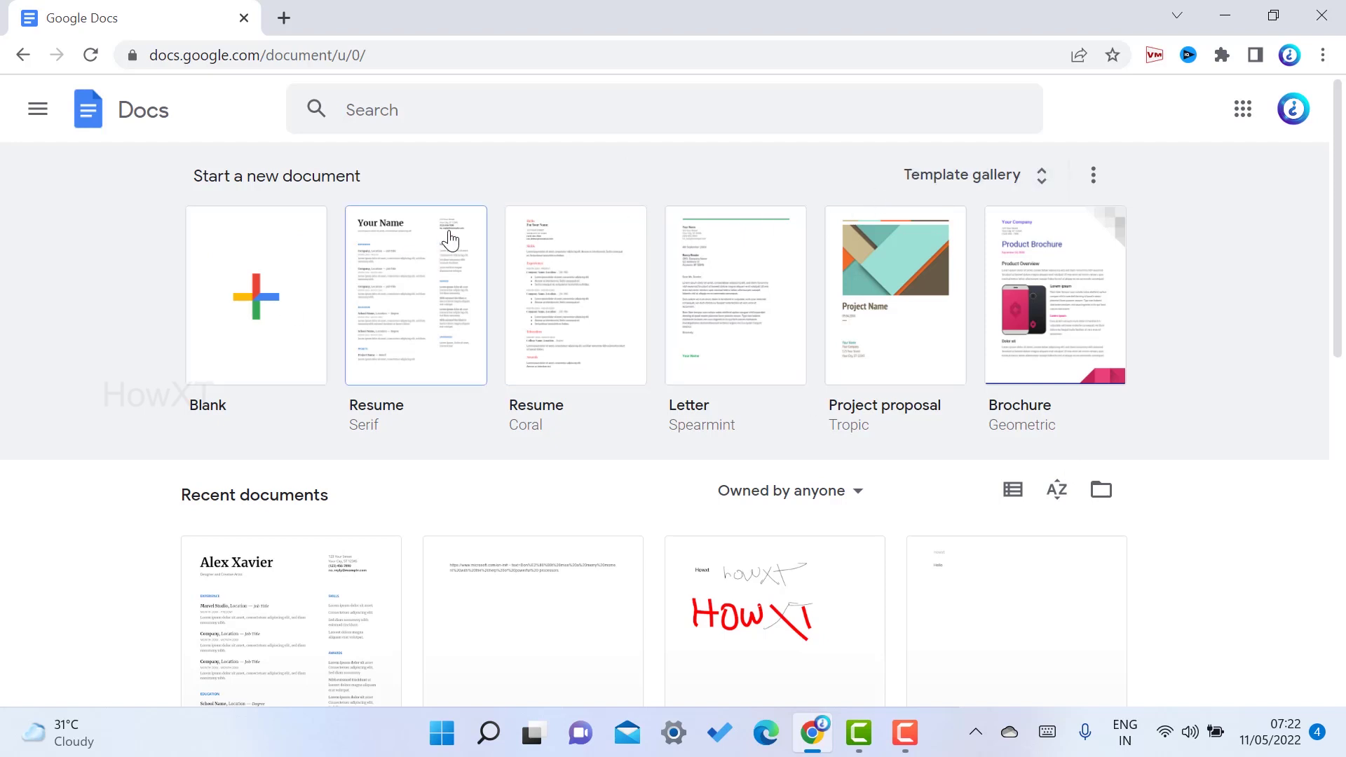
Open the Docs Template gallery and browse its categories, returning to the Resumes row
click(985, 174)
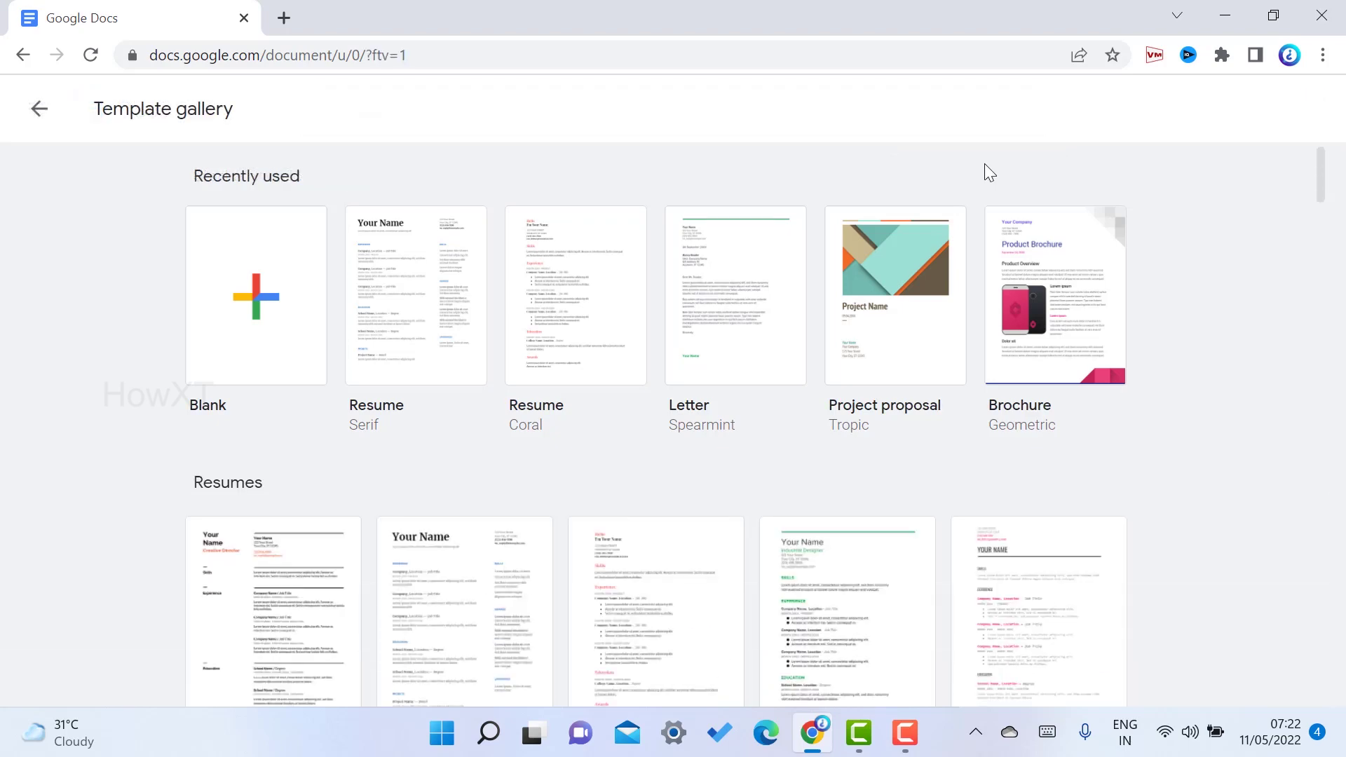
scroll(1256, 342, down, 4)
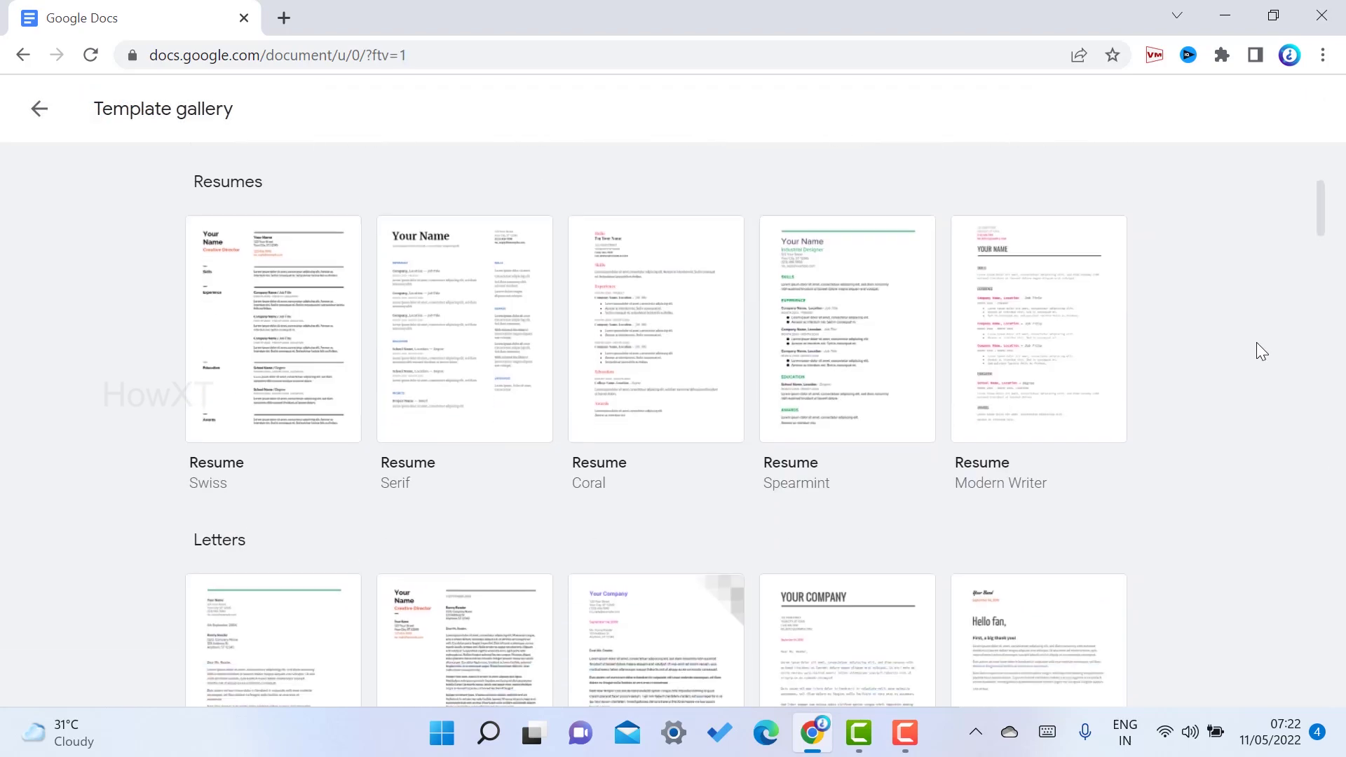
scroll(1256, 343, down, 2)
scroll(902, 334, down, 4)
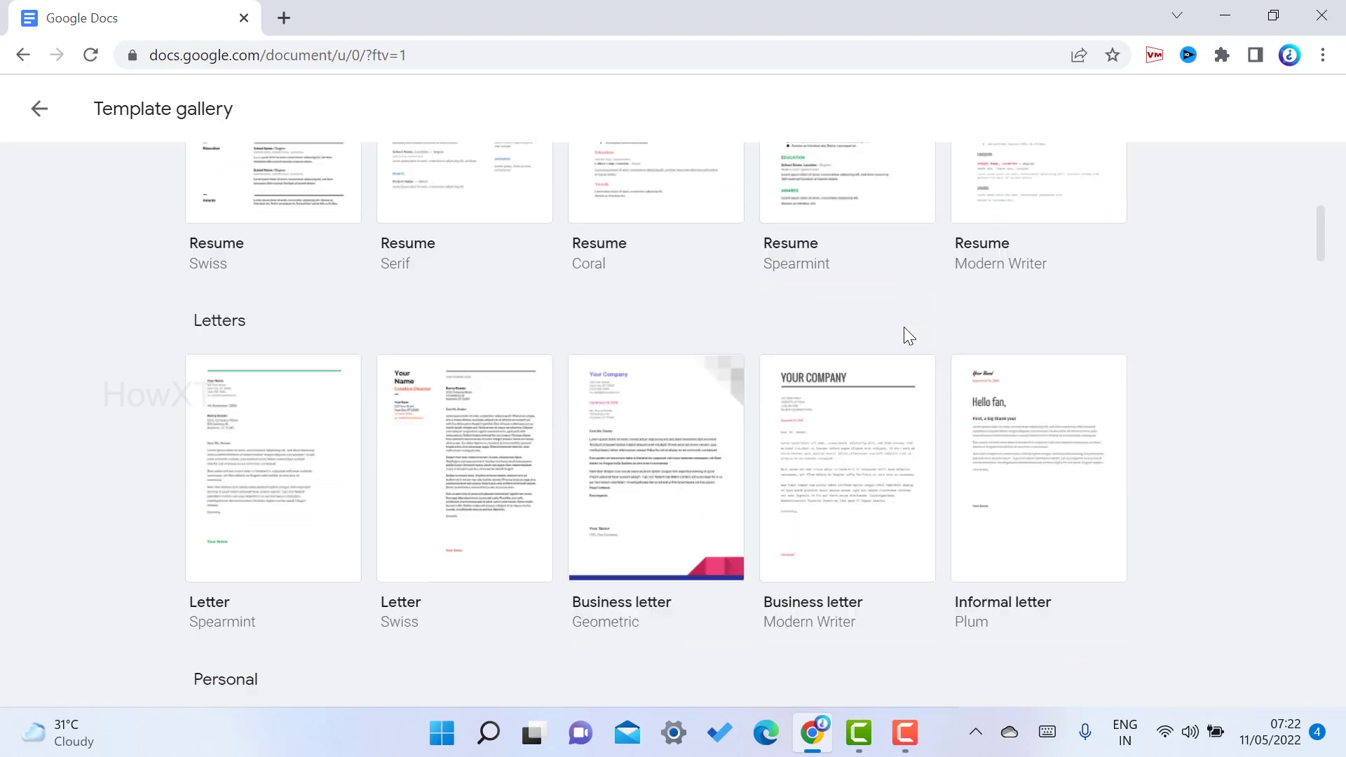
scroll(466, 337, down, 6)
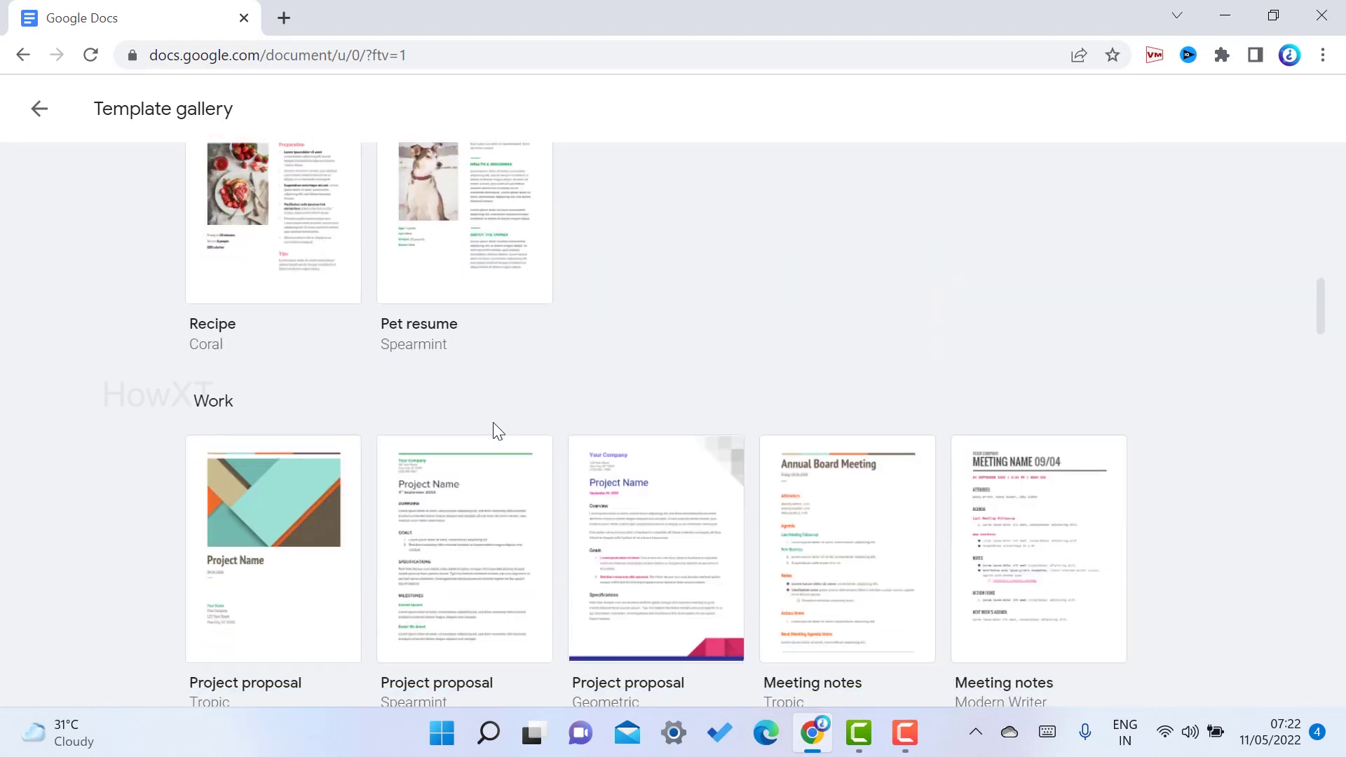
scroll(498, 421, down, 6)
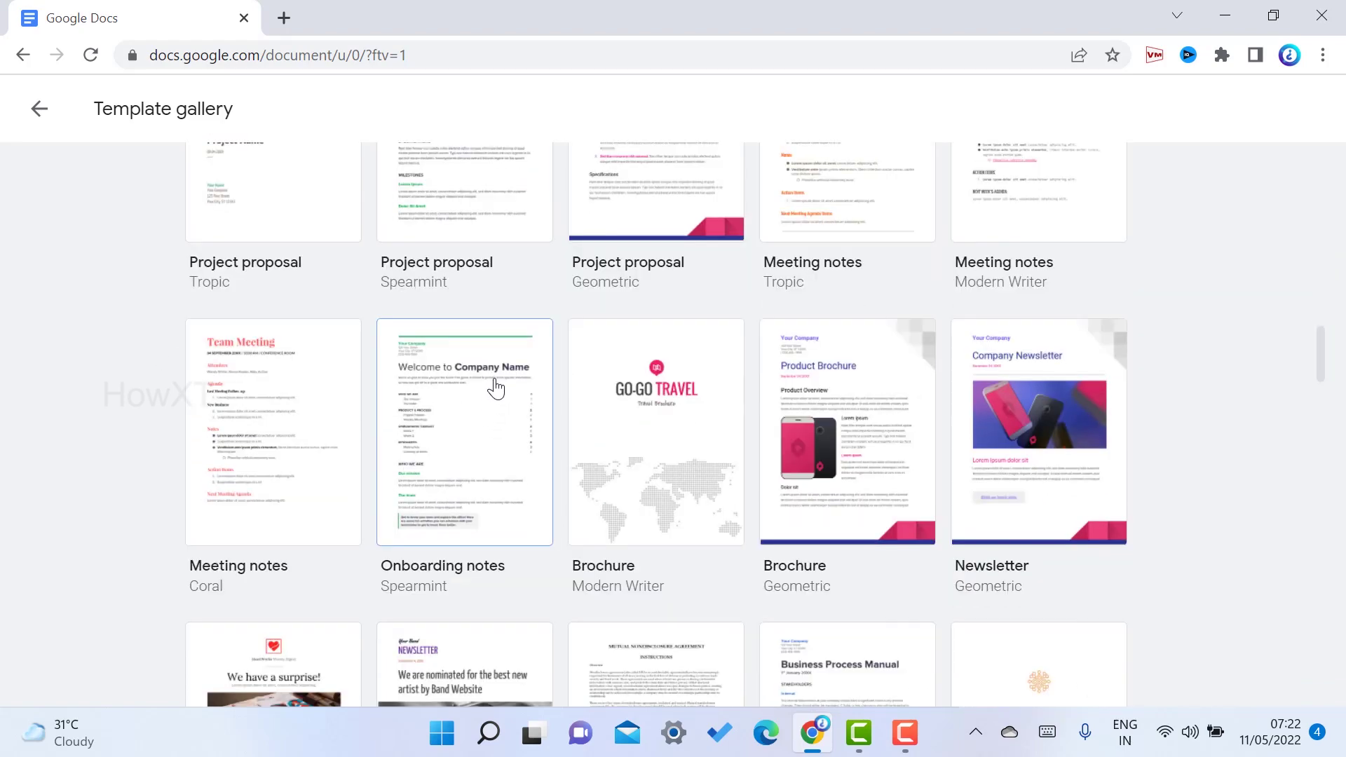
scroll(494, 397, down, 6)
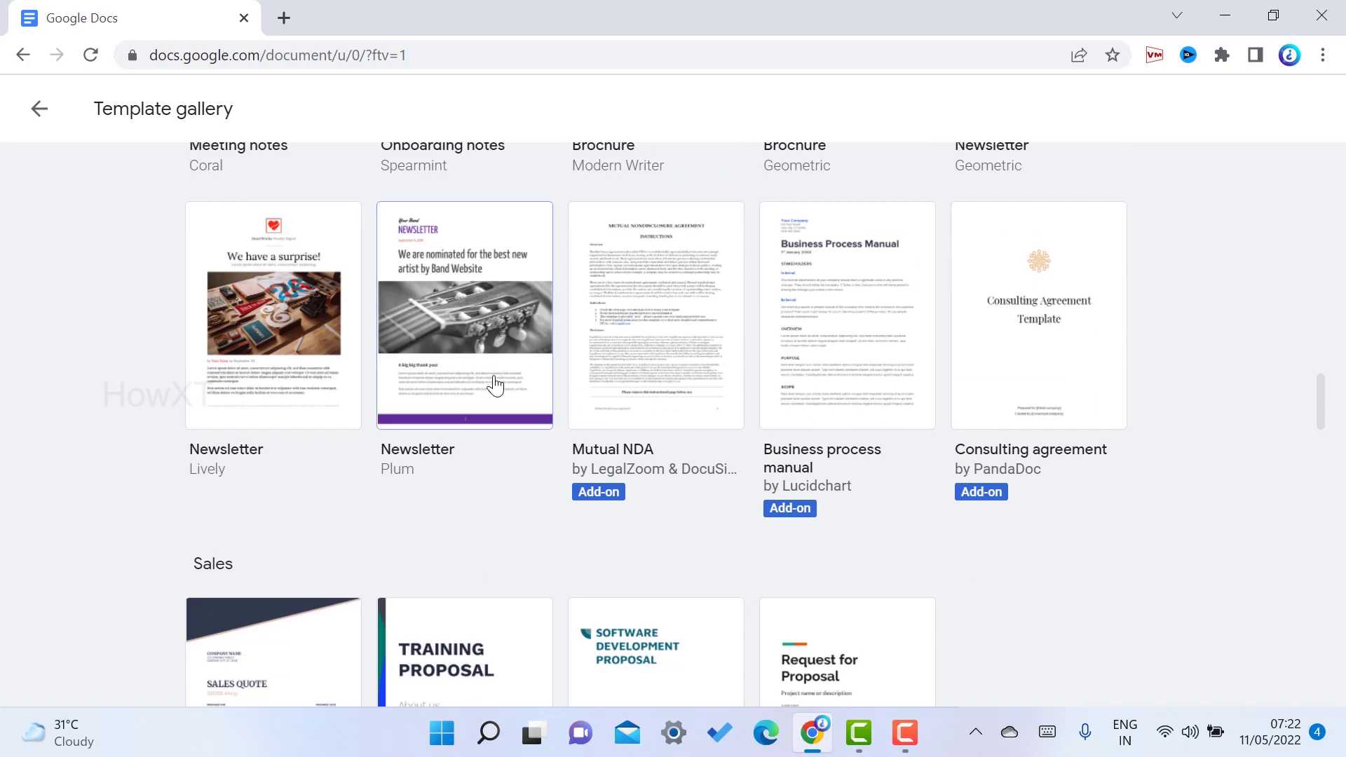
scroll(496, 383, up, 20)
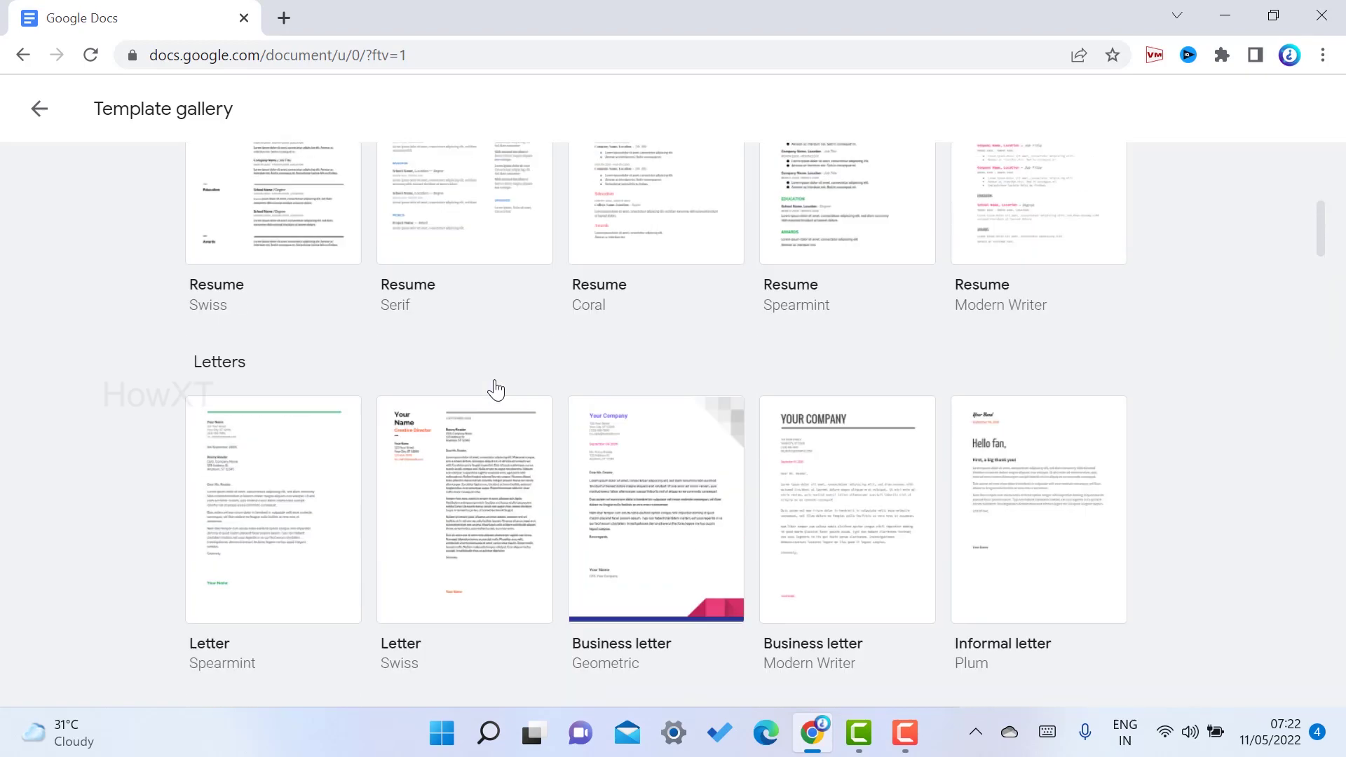
scroll(496, 386, up, 2)
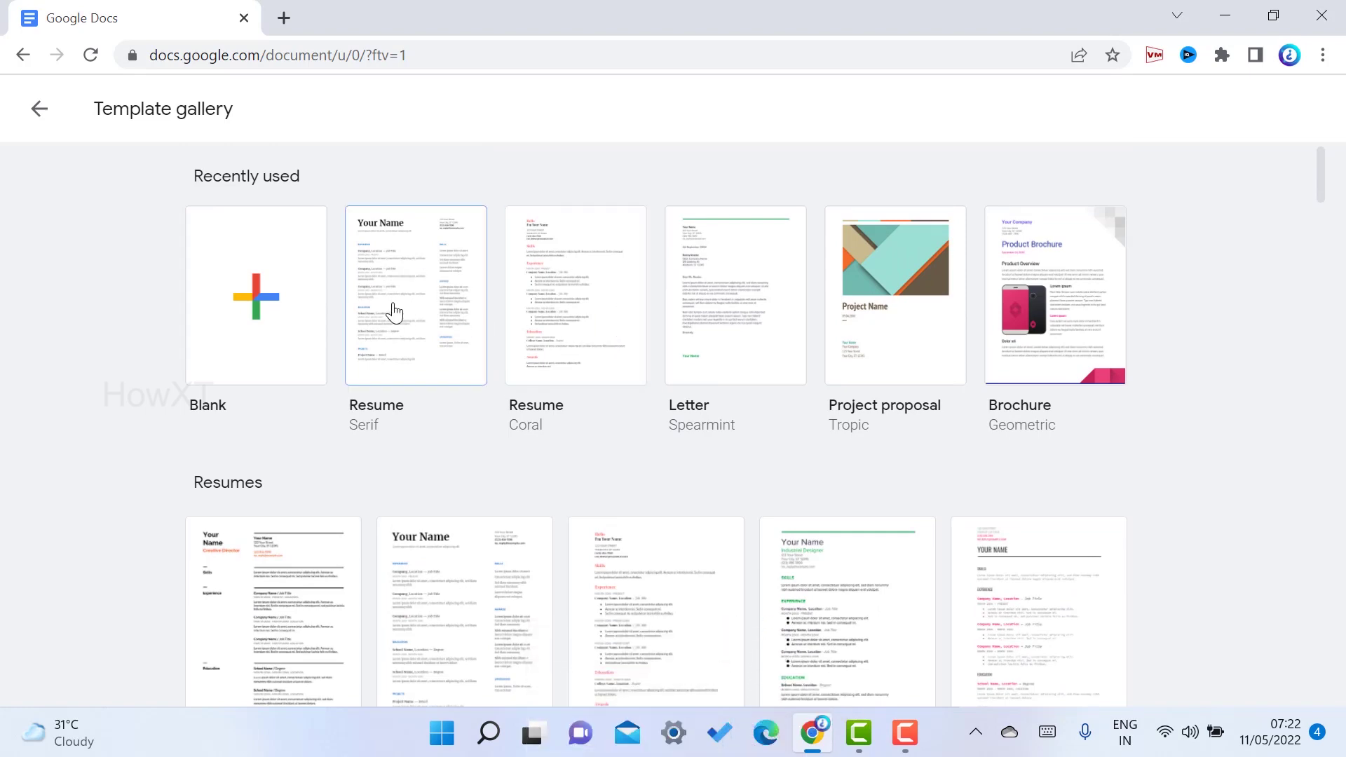
scroll(543, 309, down, 5)
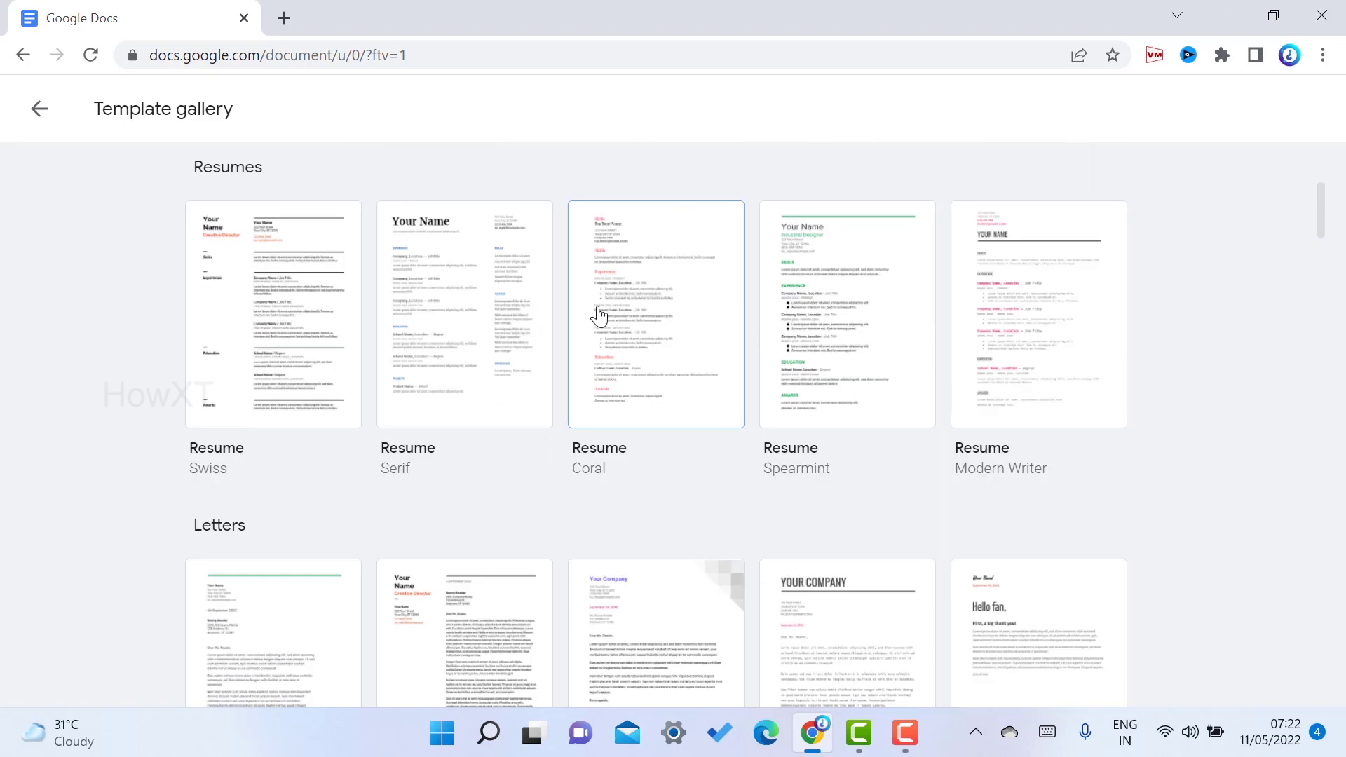
Create a resume from the Spearmint template, entering the person's name and the title 'Designer and Tech'
click(877, 285)
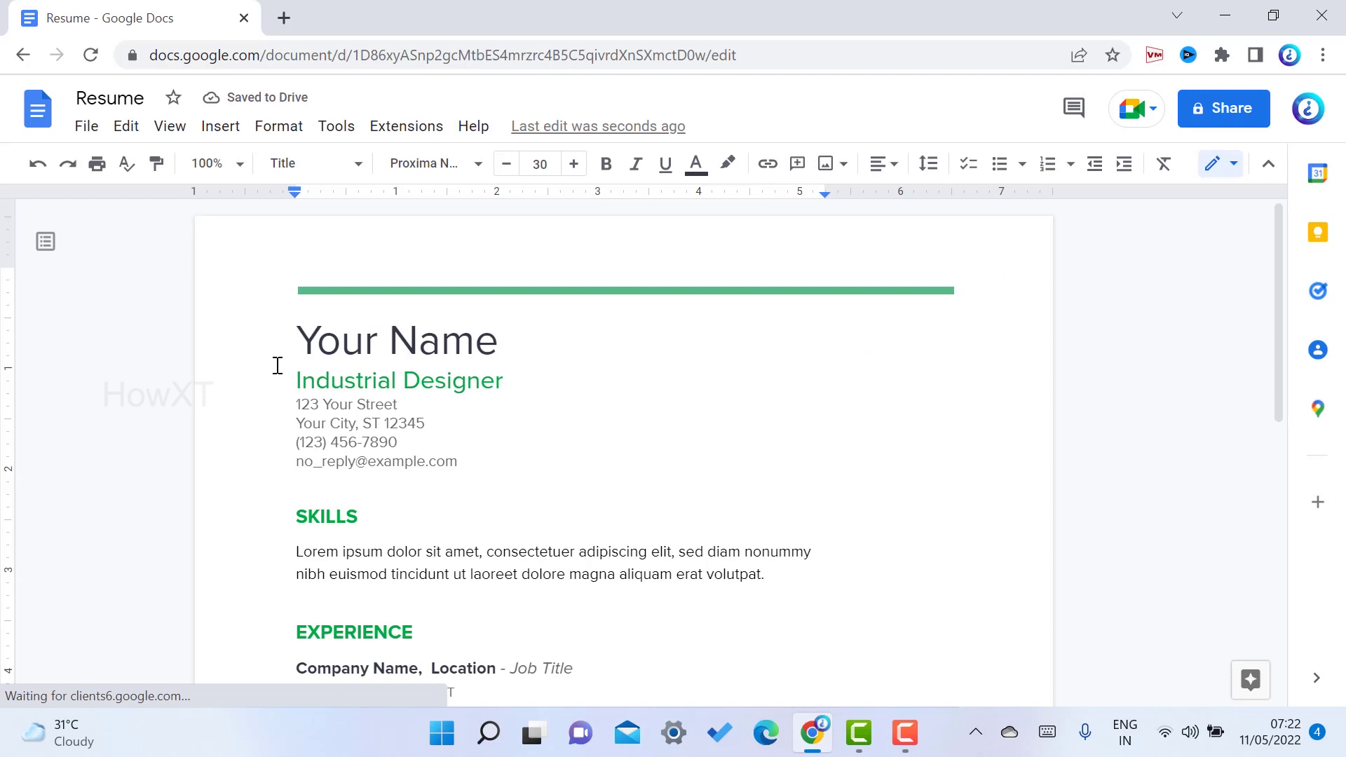
drag(293, 340, 535, 337)
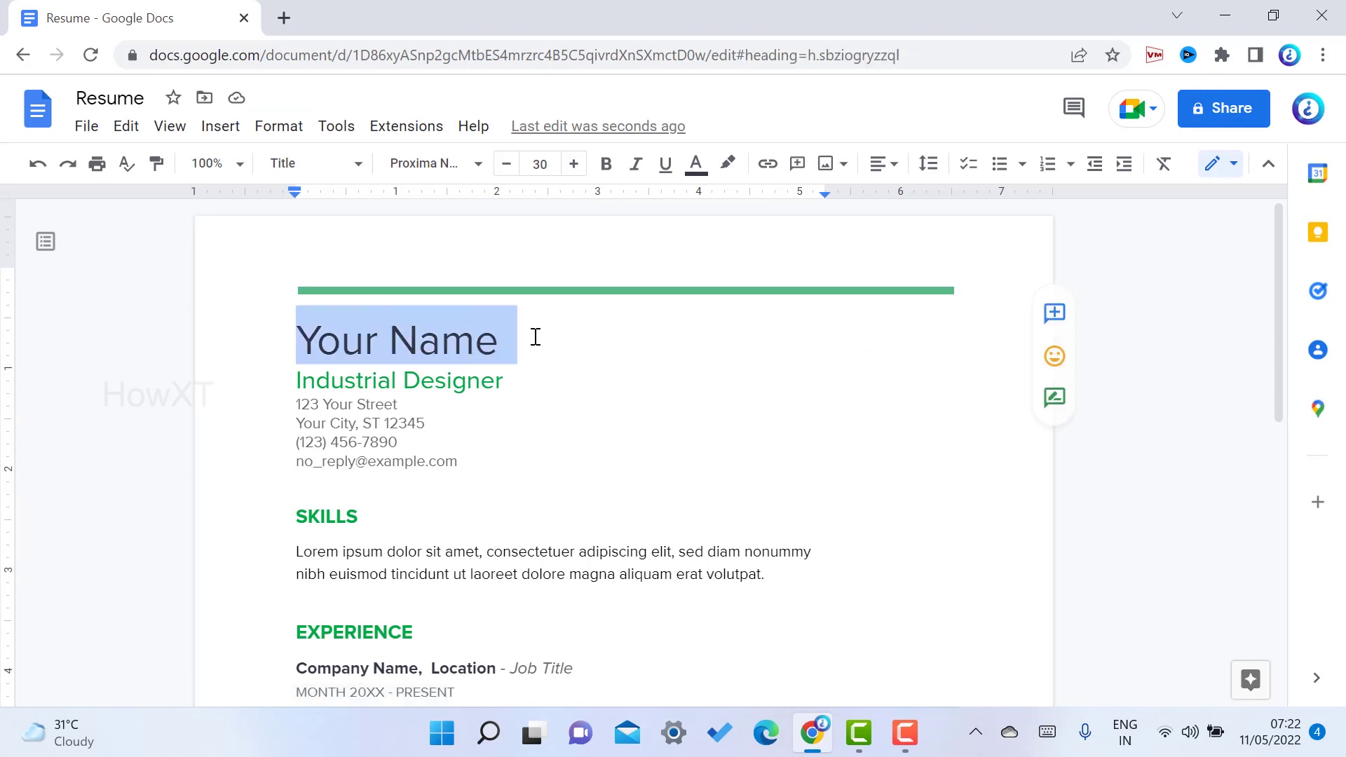
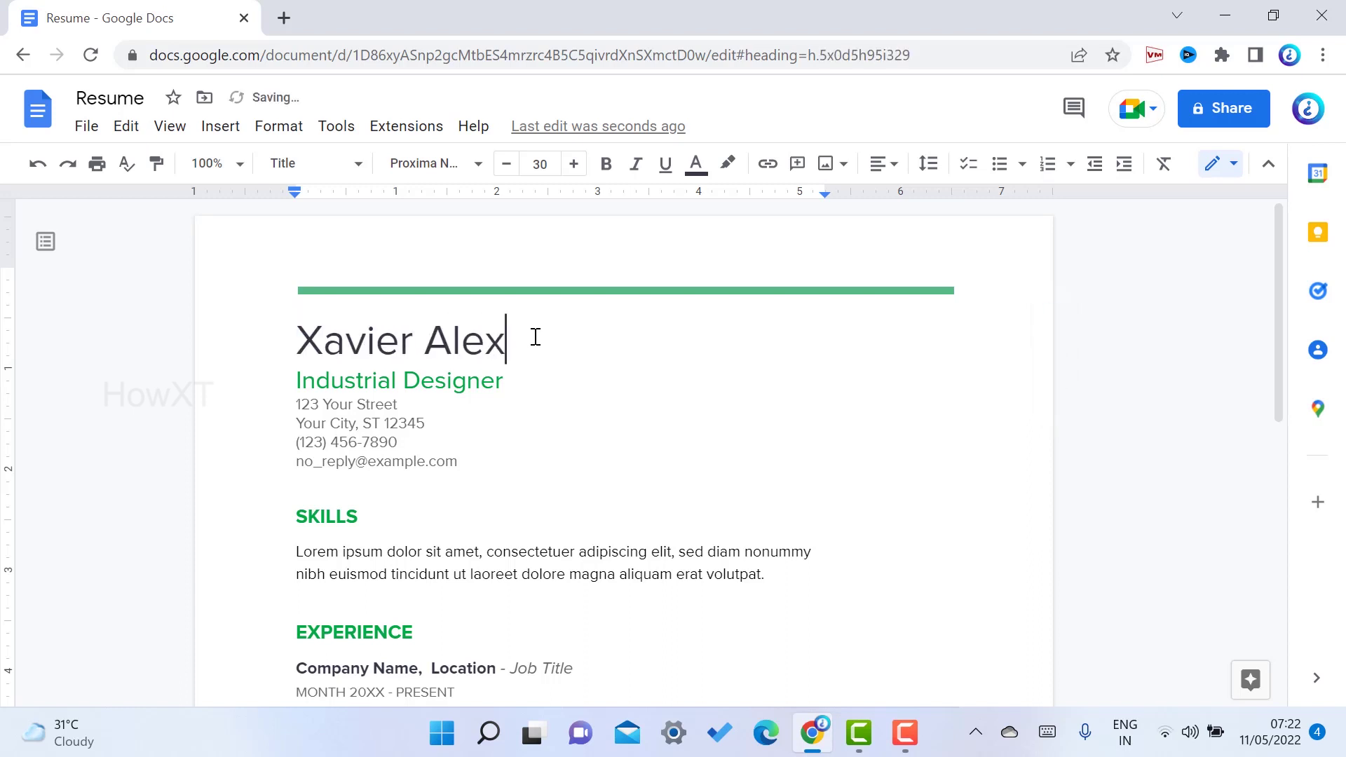
drag(296, 382, 520, 376)
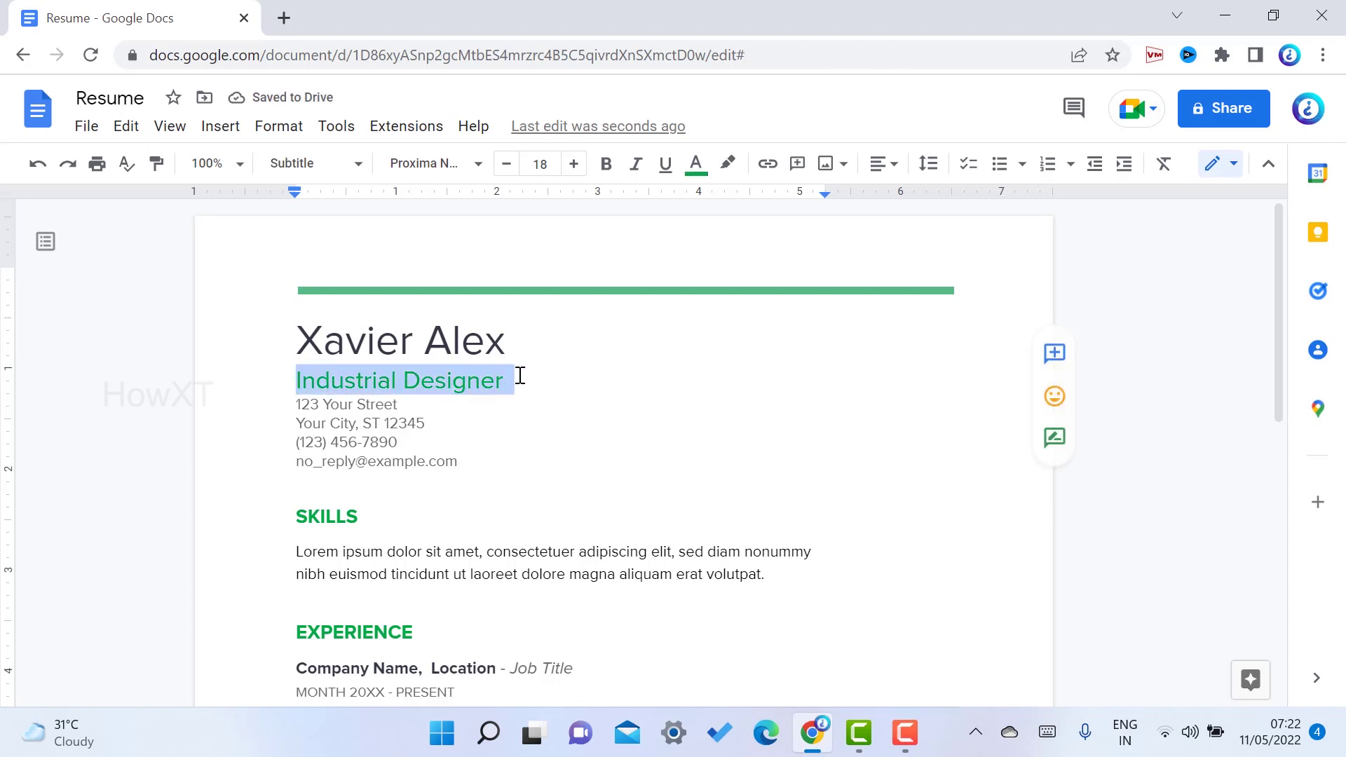
text(Desi)
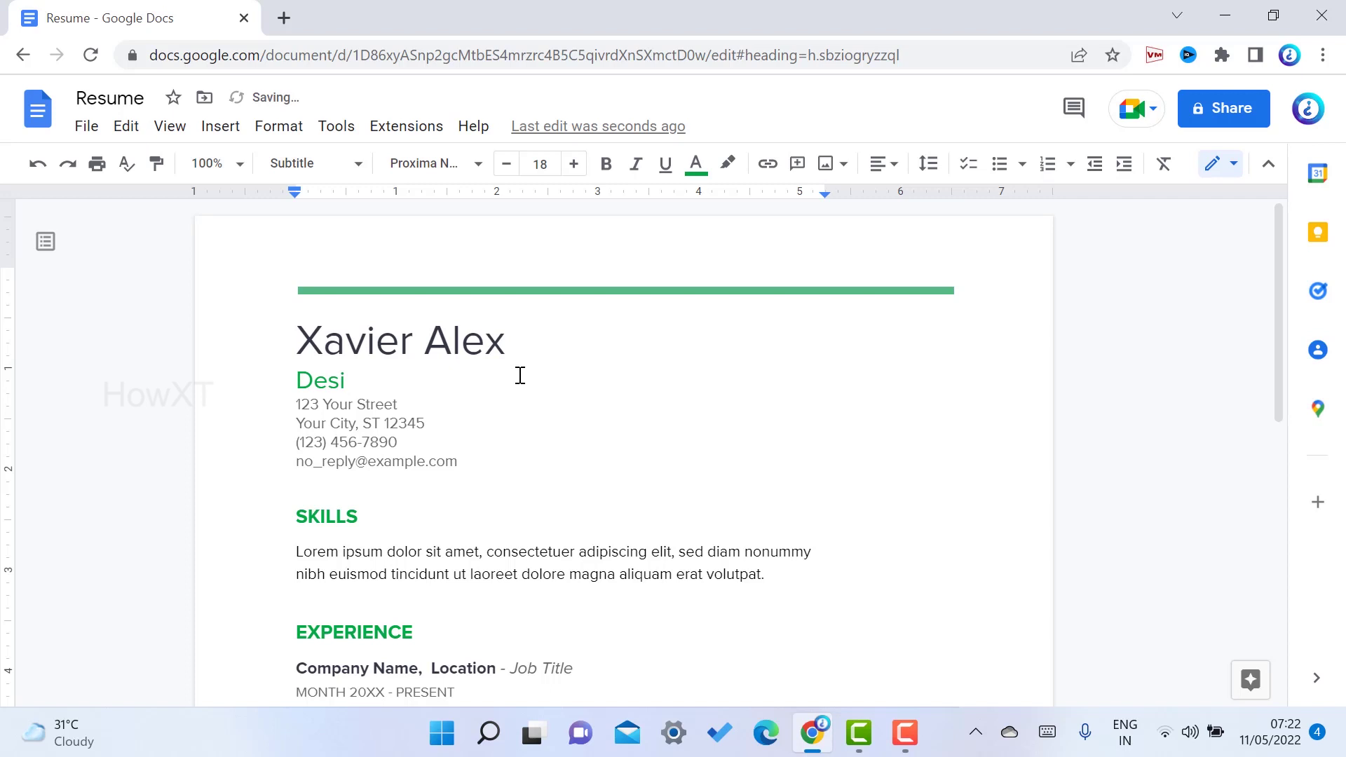
text(gner and Tech)
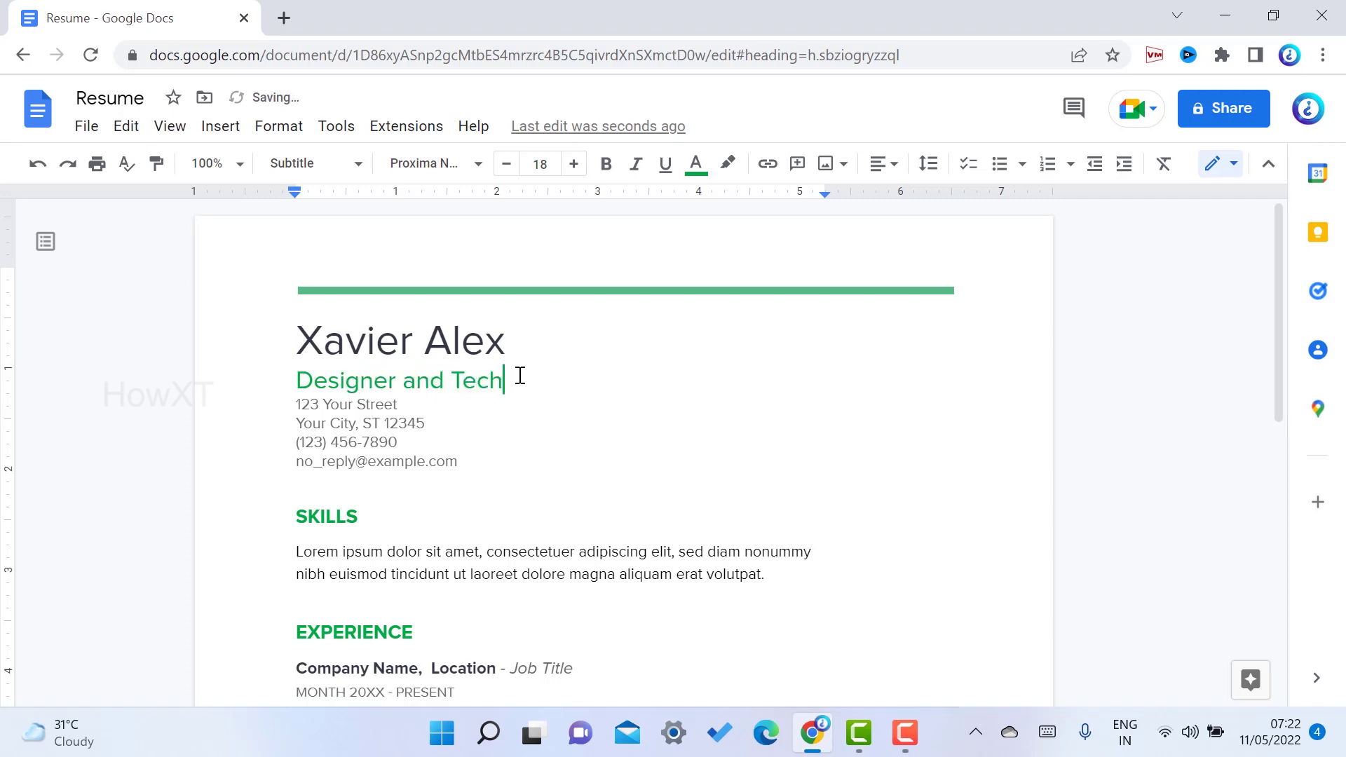
Replace the placeholder address, city, phone and e-mail lines with the person's own contact details
drag(288, 404, 445, 408)
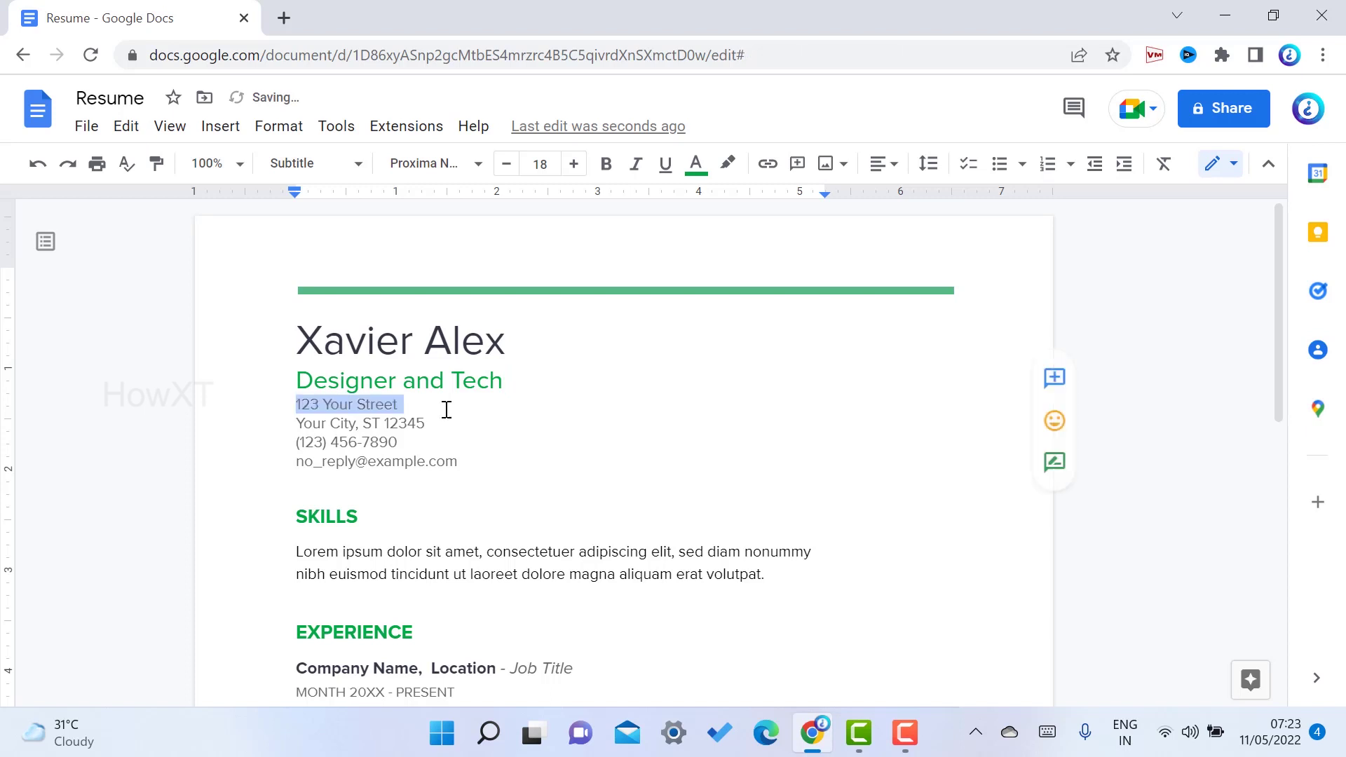
text(India)
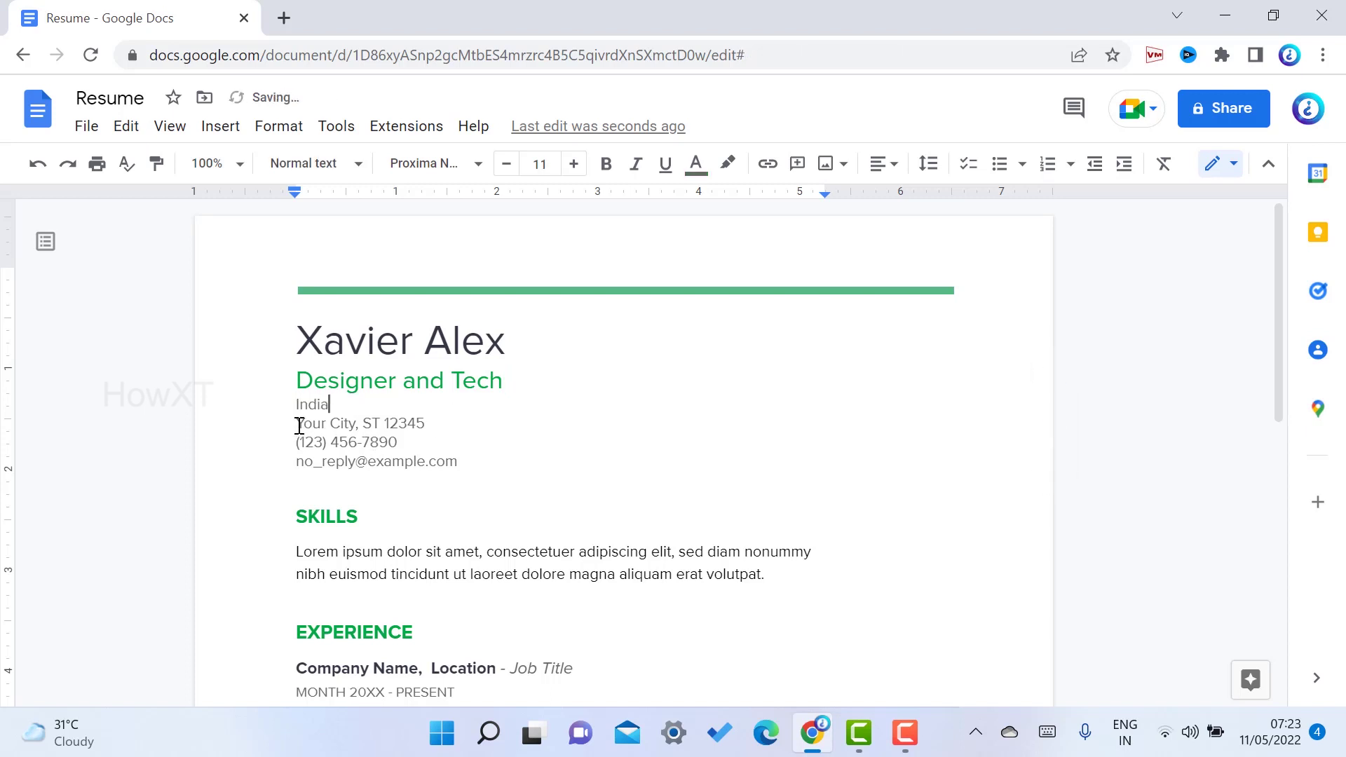
drag(299, 426, 430, 424)
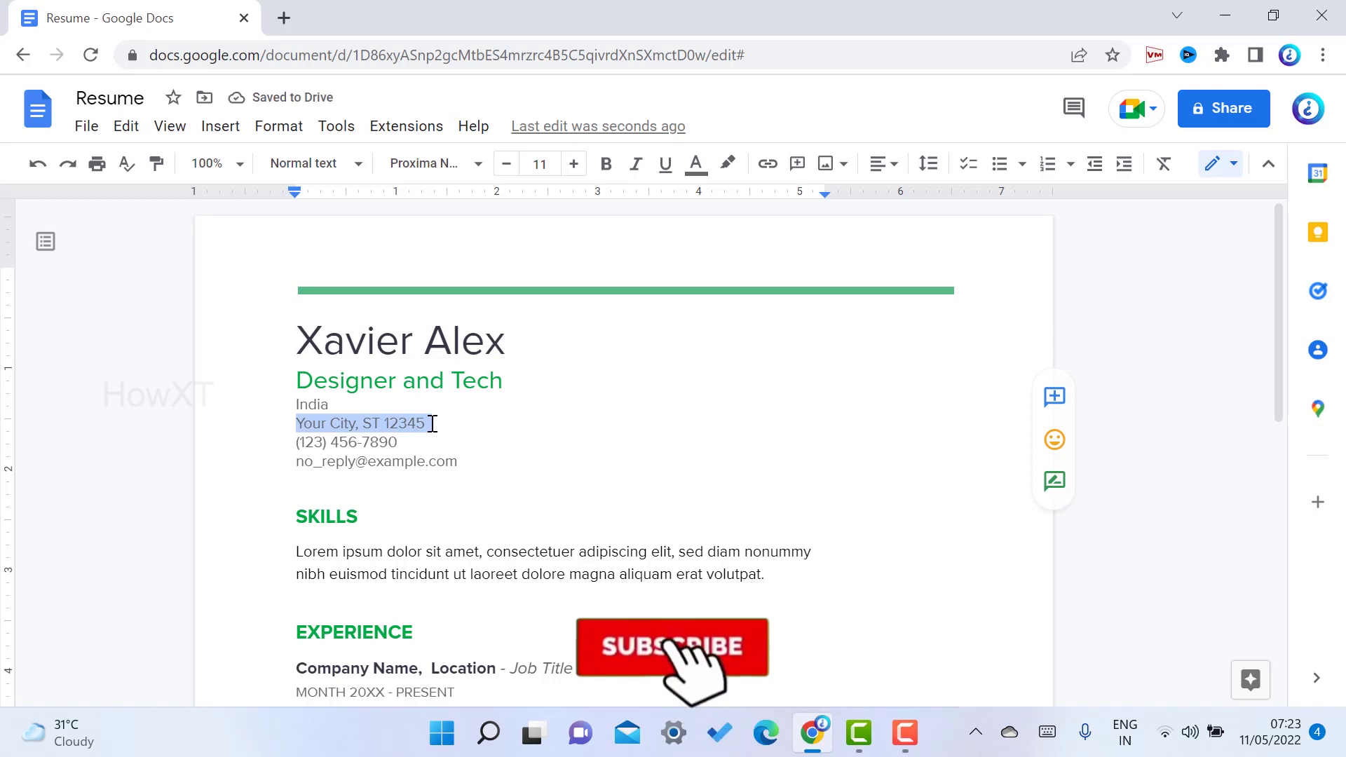
text(Chennai)
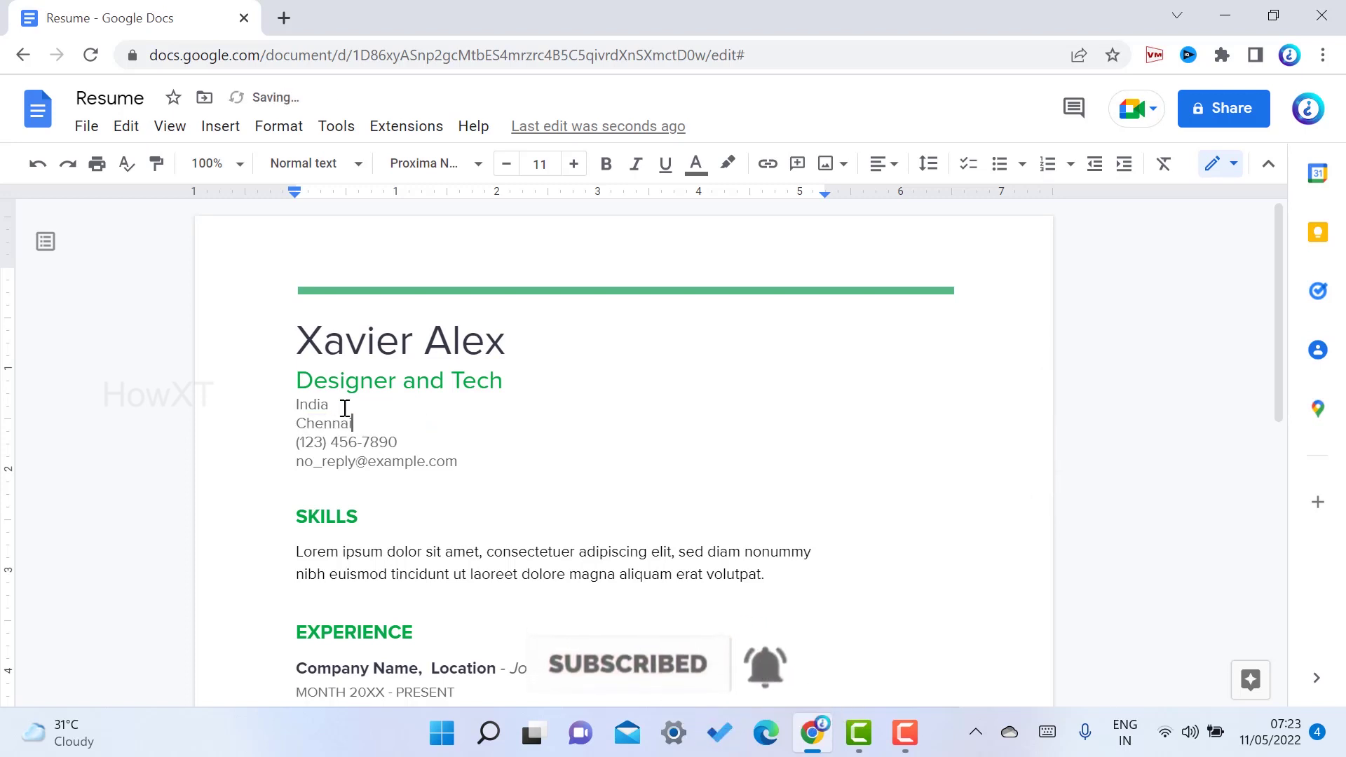
drag(292, 443, 430, 446)
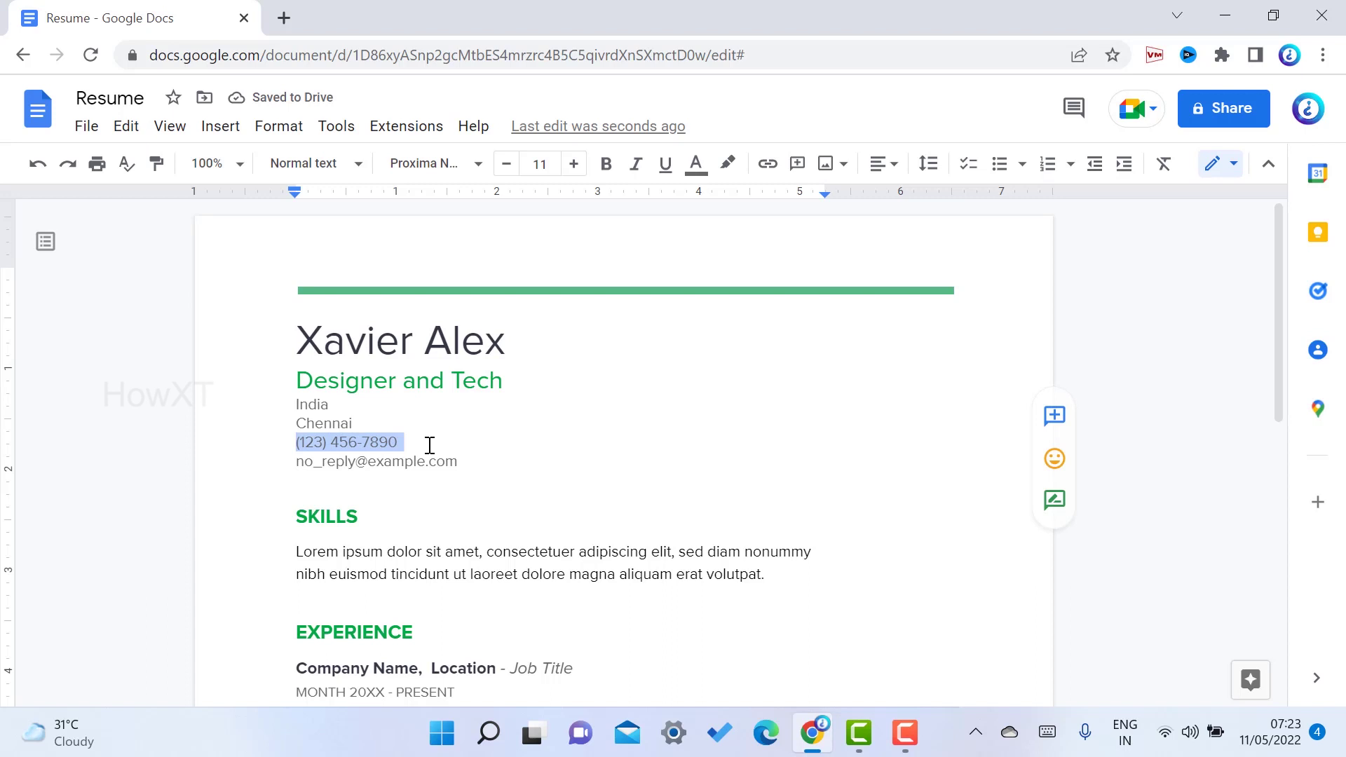
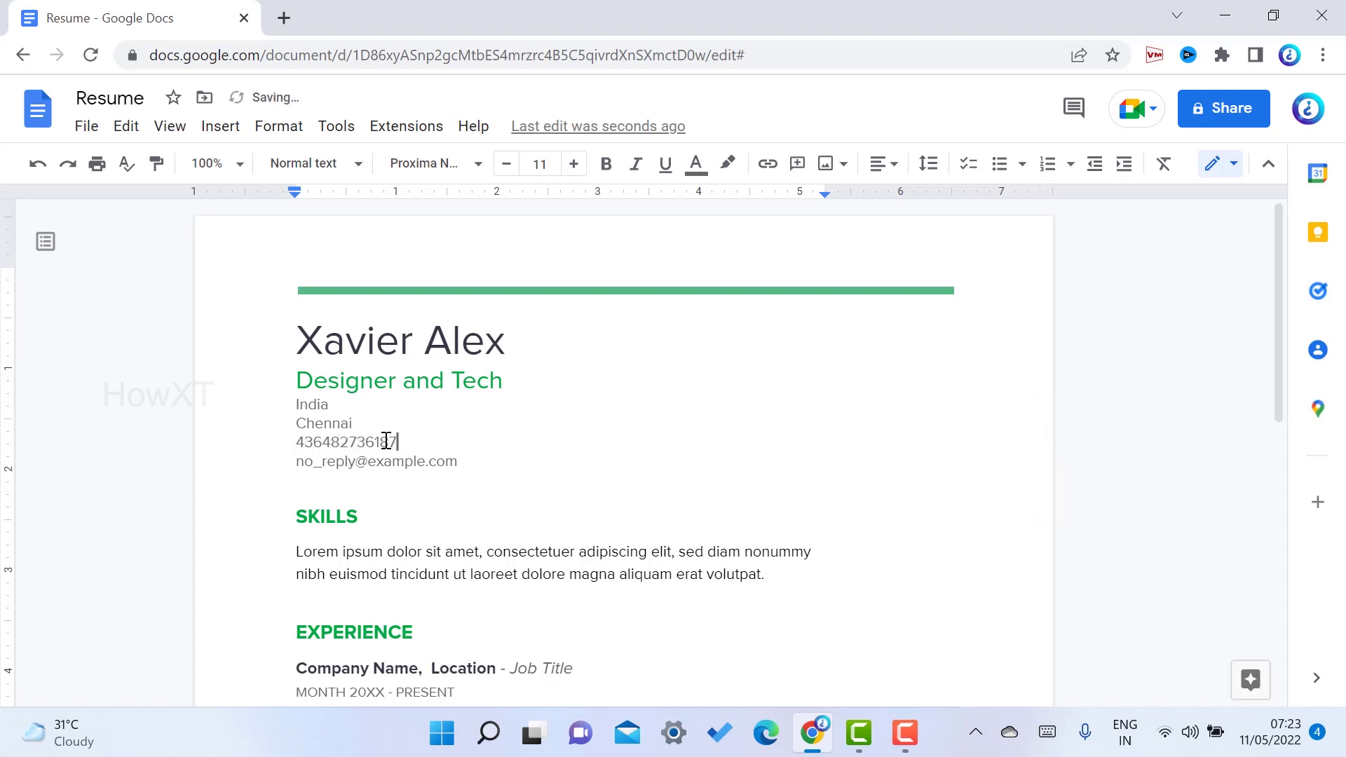
drag(298, 463, 481, 463)
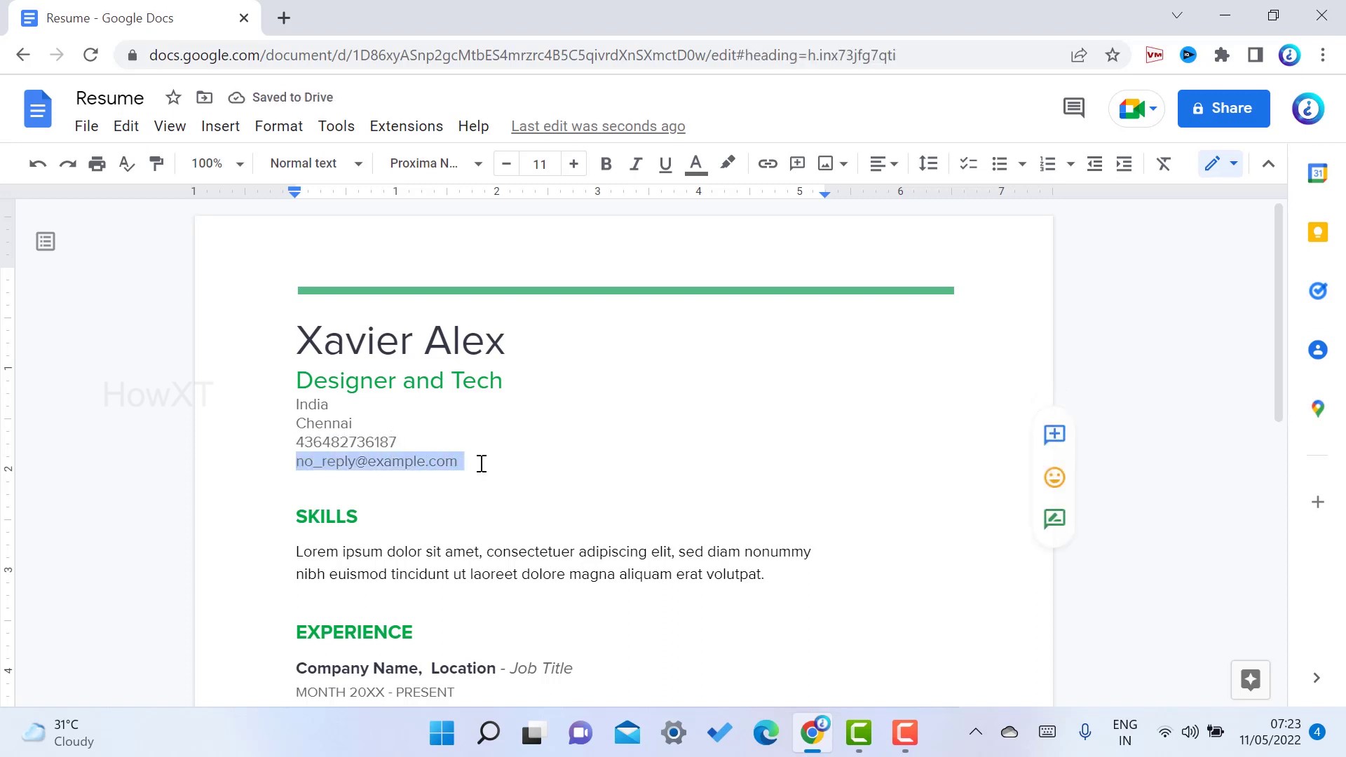
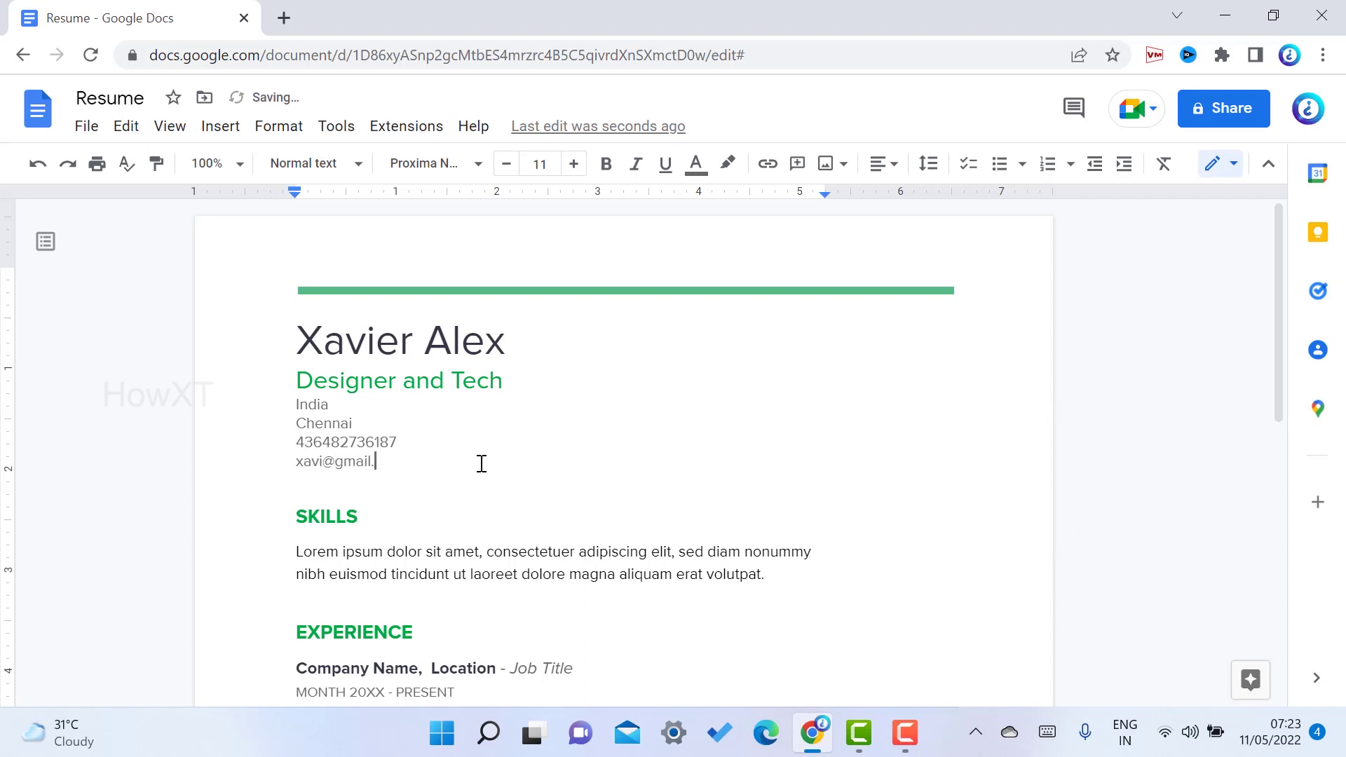
Duplicate the third Experience job entry as a fourth block after its last bullet
scroll(287, 364, down, 3)
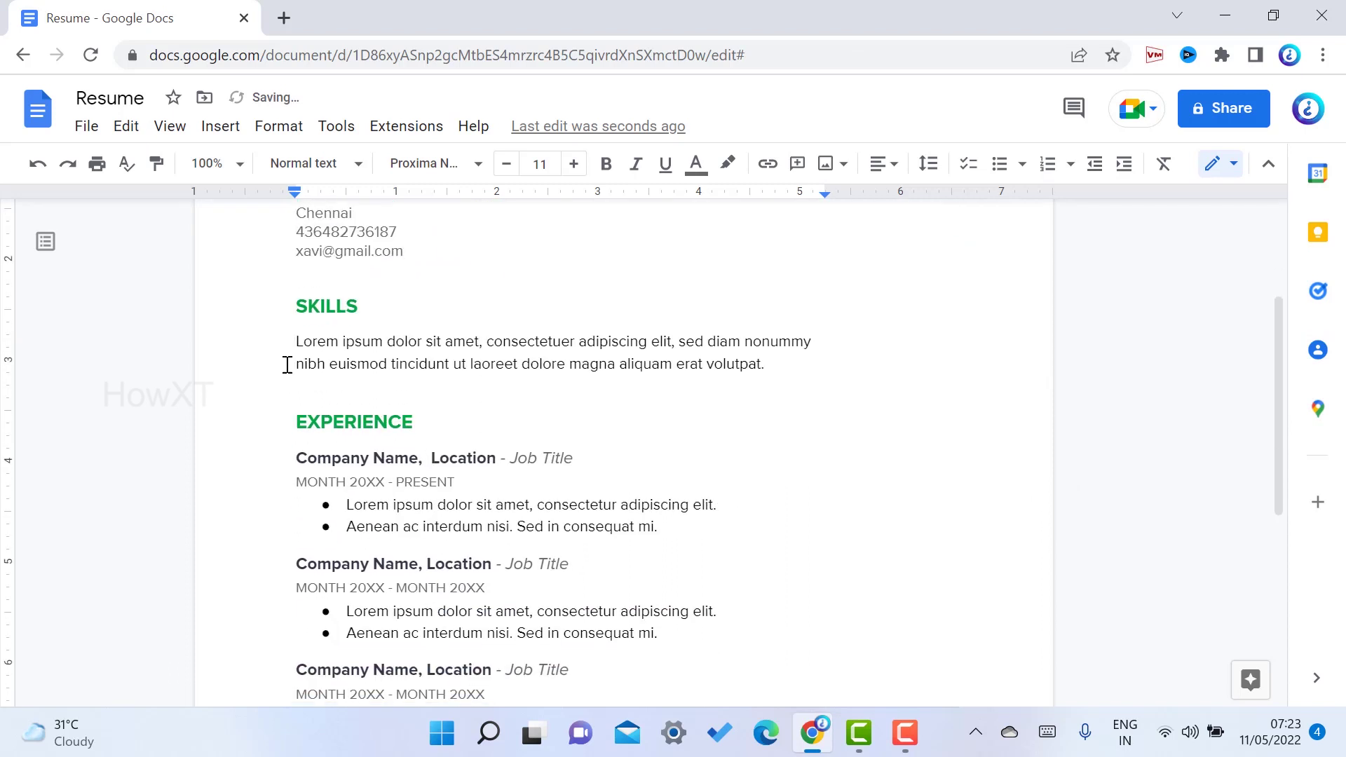
double_click(309, 307)
drag(313, 421, 466, 421)
scroll(429, 418, down, 5)
scroll(469, 419, down, 1)
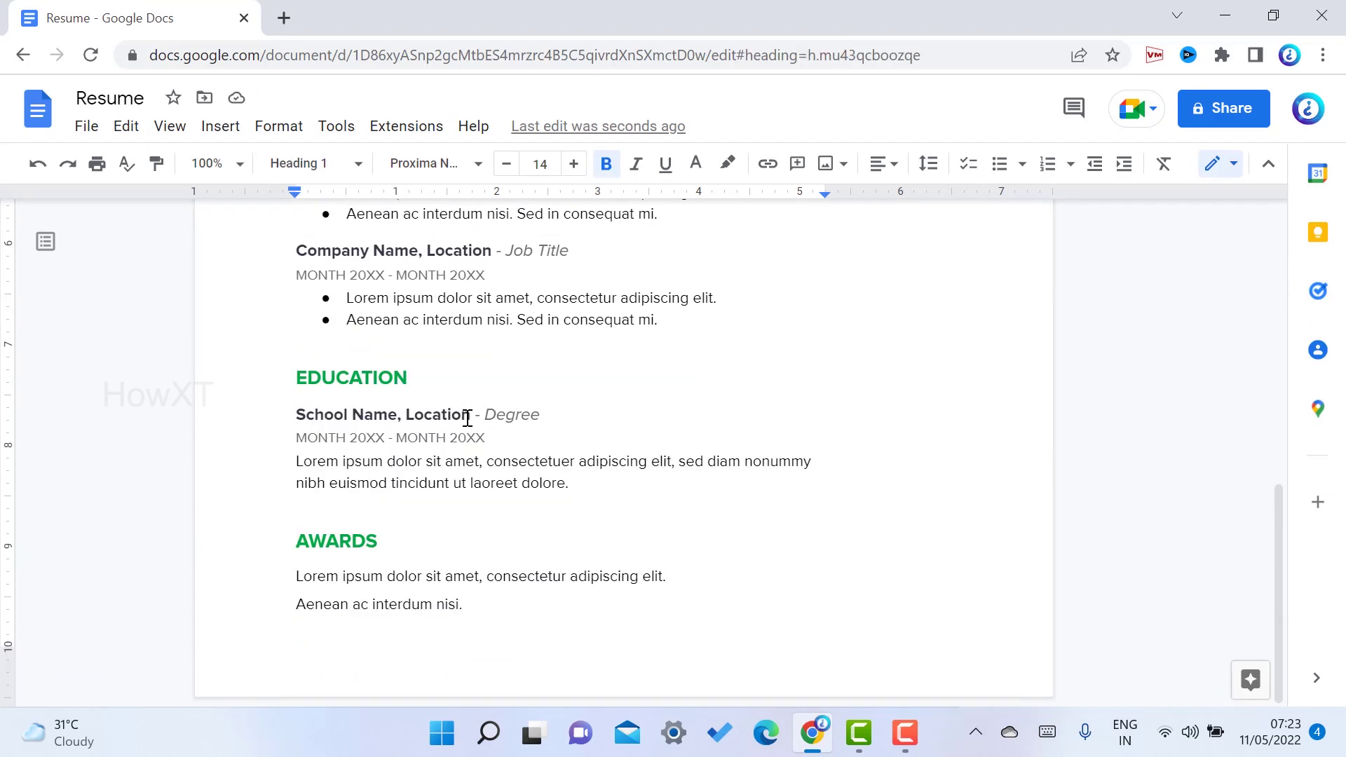
scroll(466, 419, up, 4)
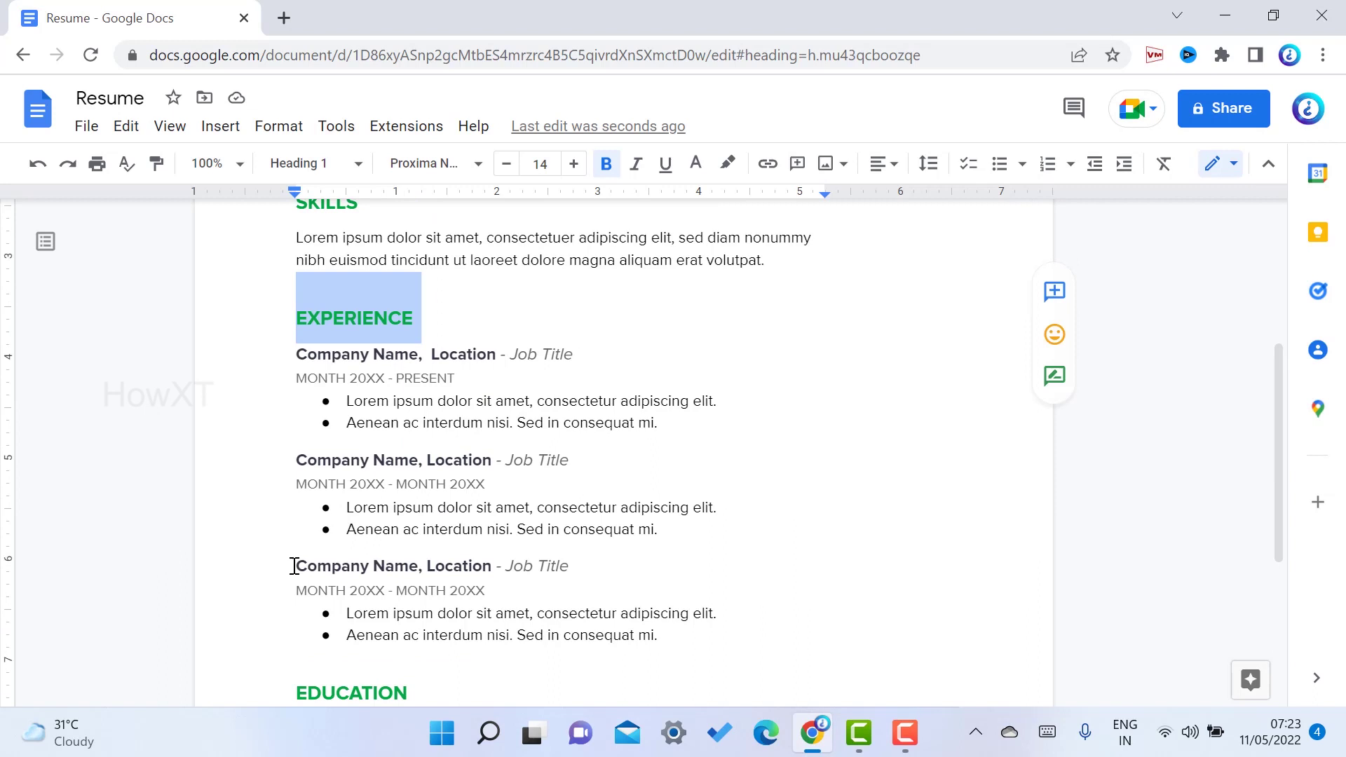
drag(294, 566, 692, 645)
key(ctrl+c)
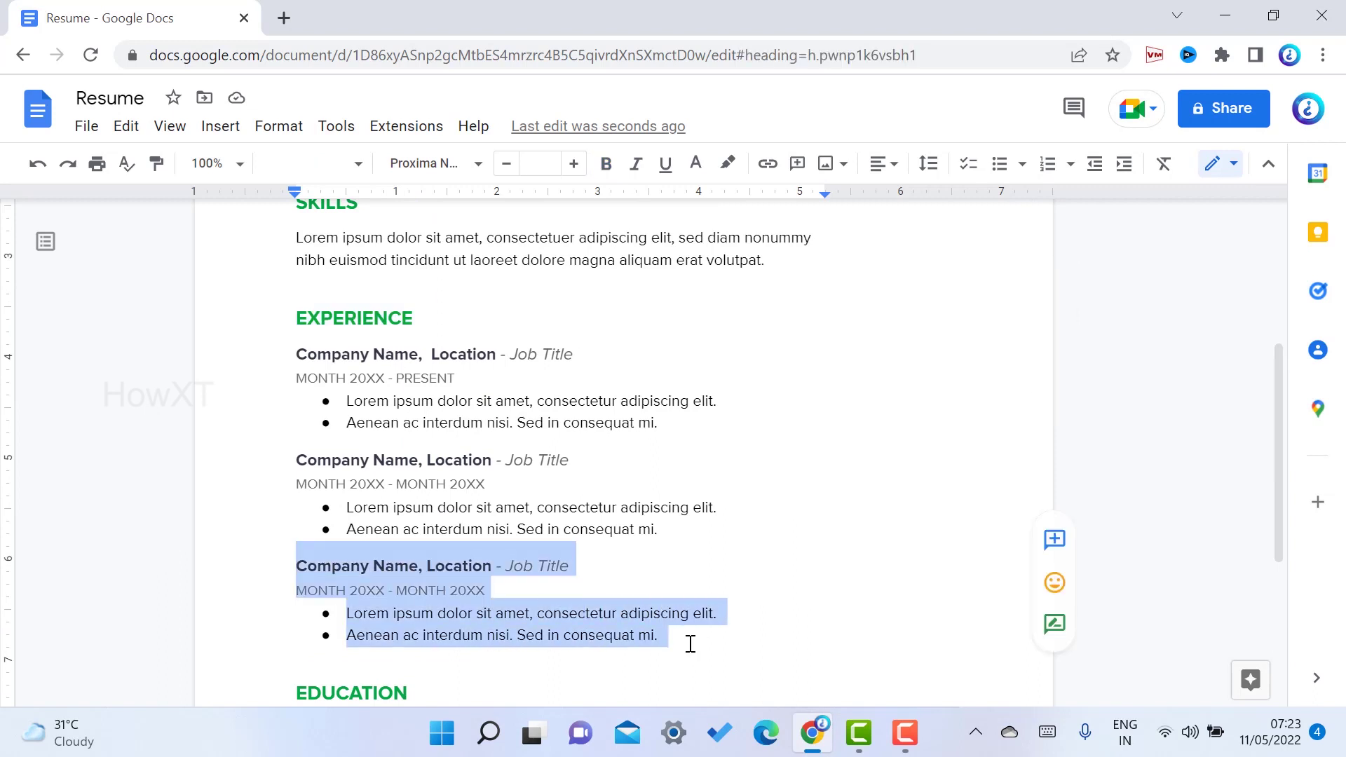
click(686, 643)
key(Return)
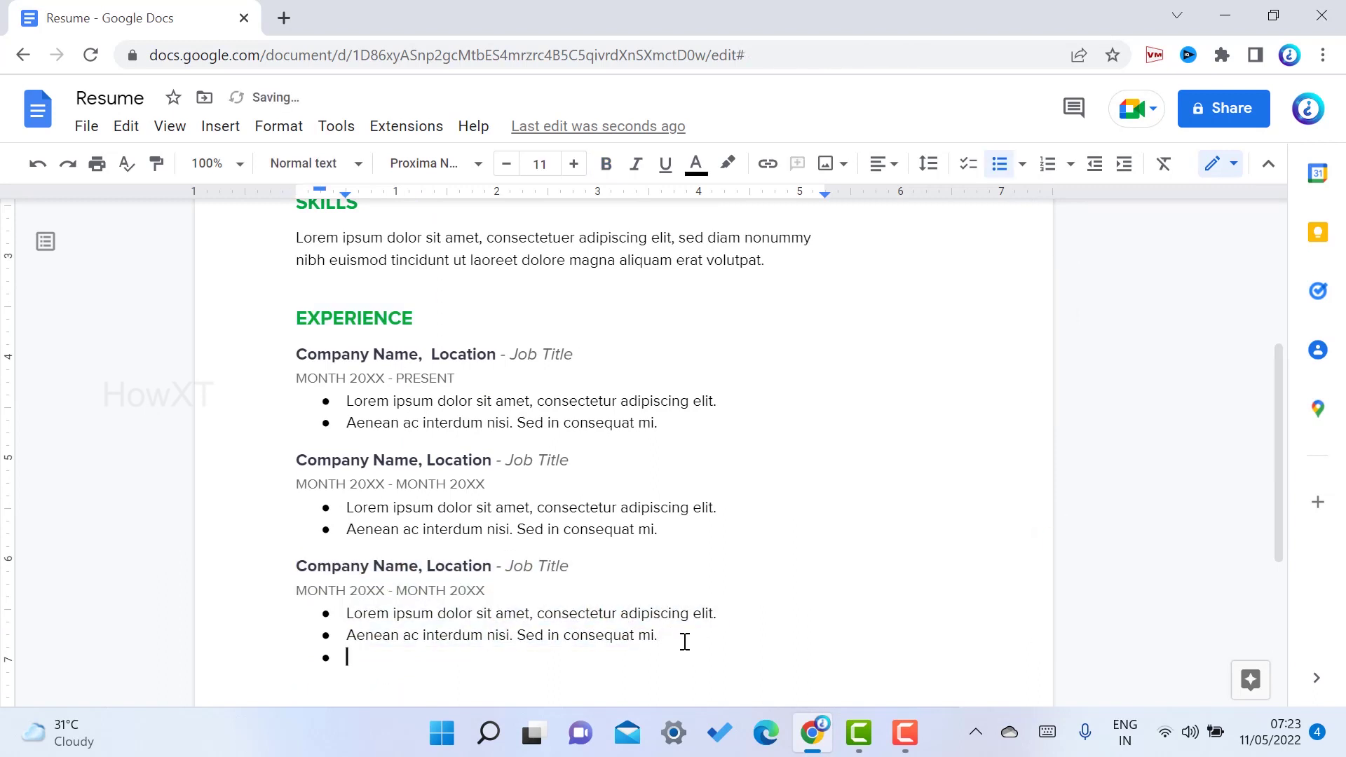
key(ctrl+v)
scroll(685, 642, down, 8)
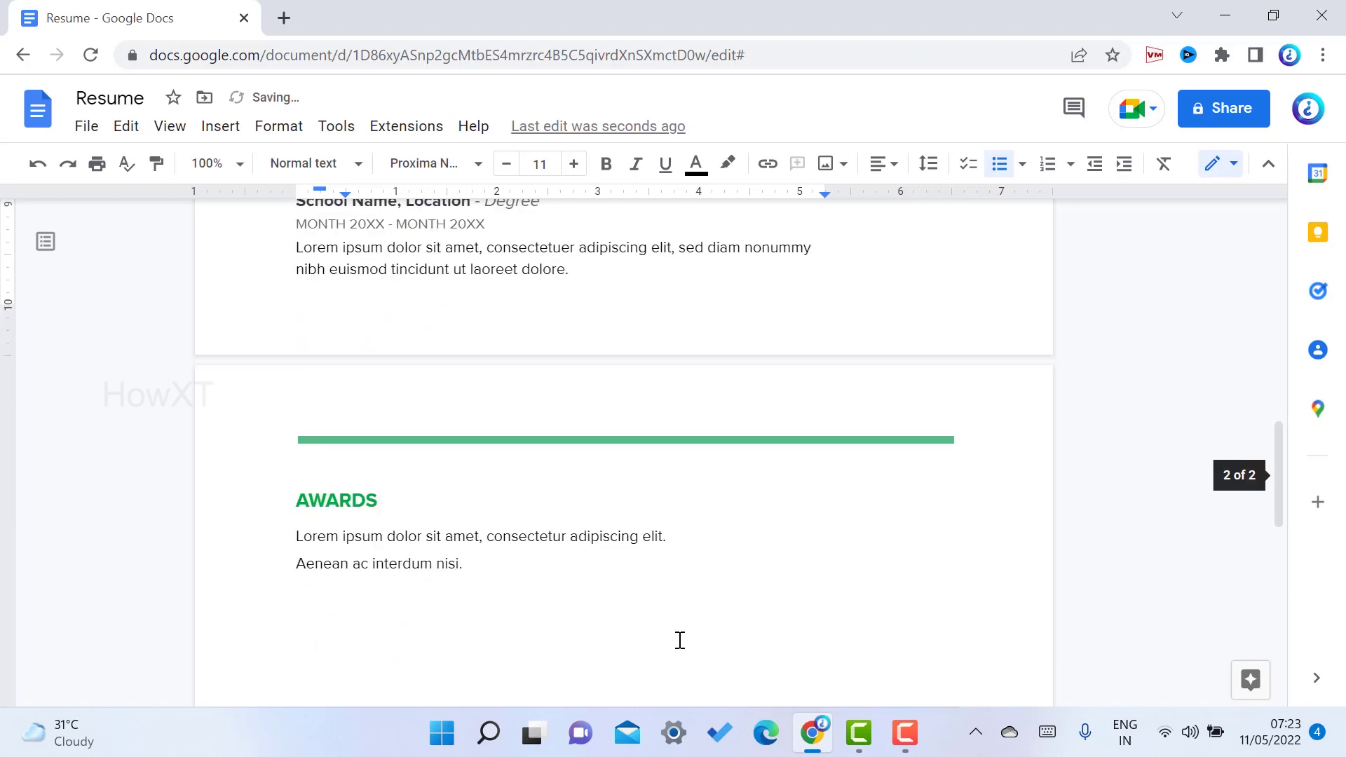
scroll(682, 641, up, 7)
scroll(679, 640, up, 10)
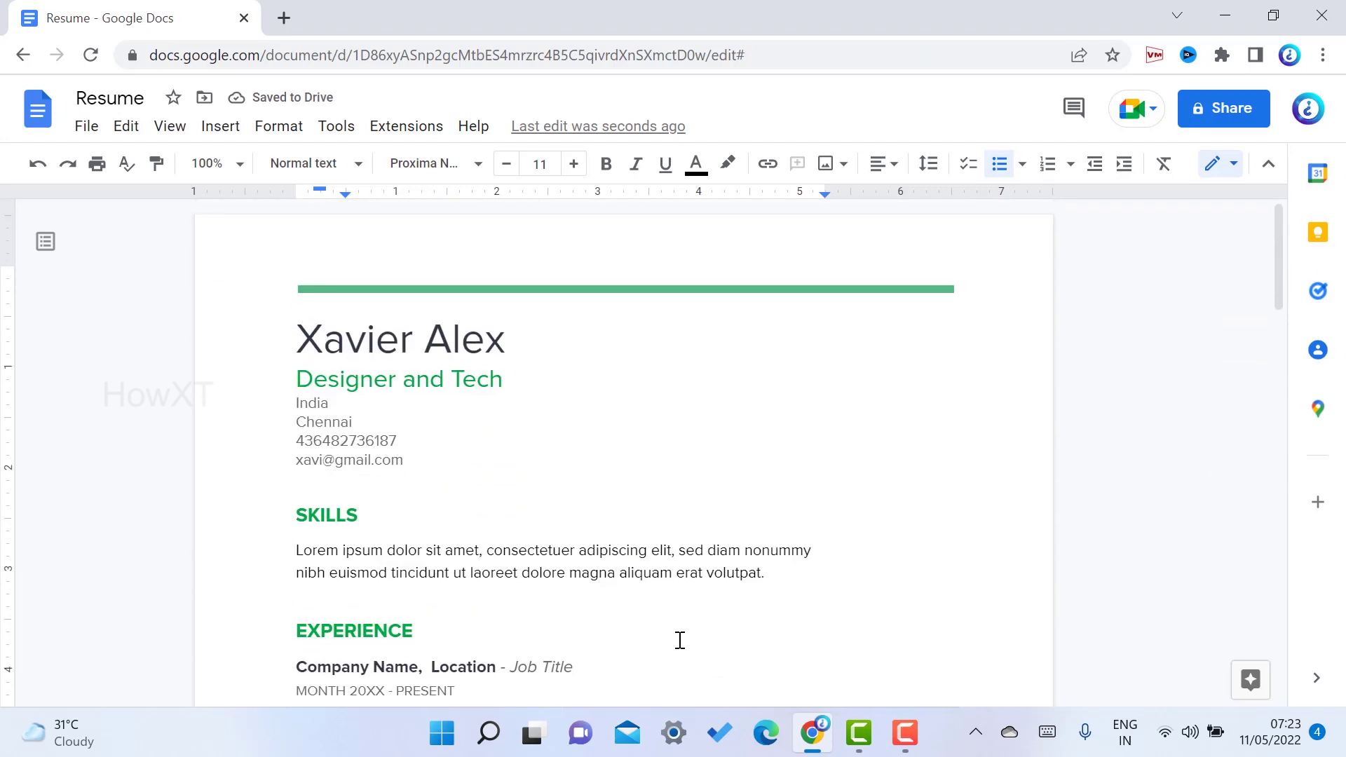
scroll(679, 640, down, 15)
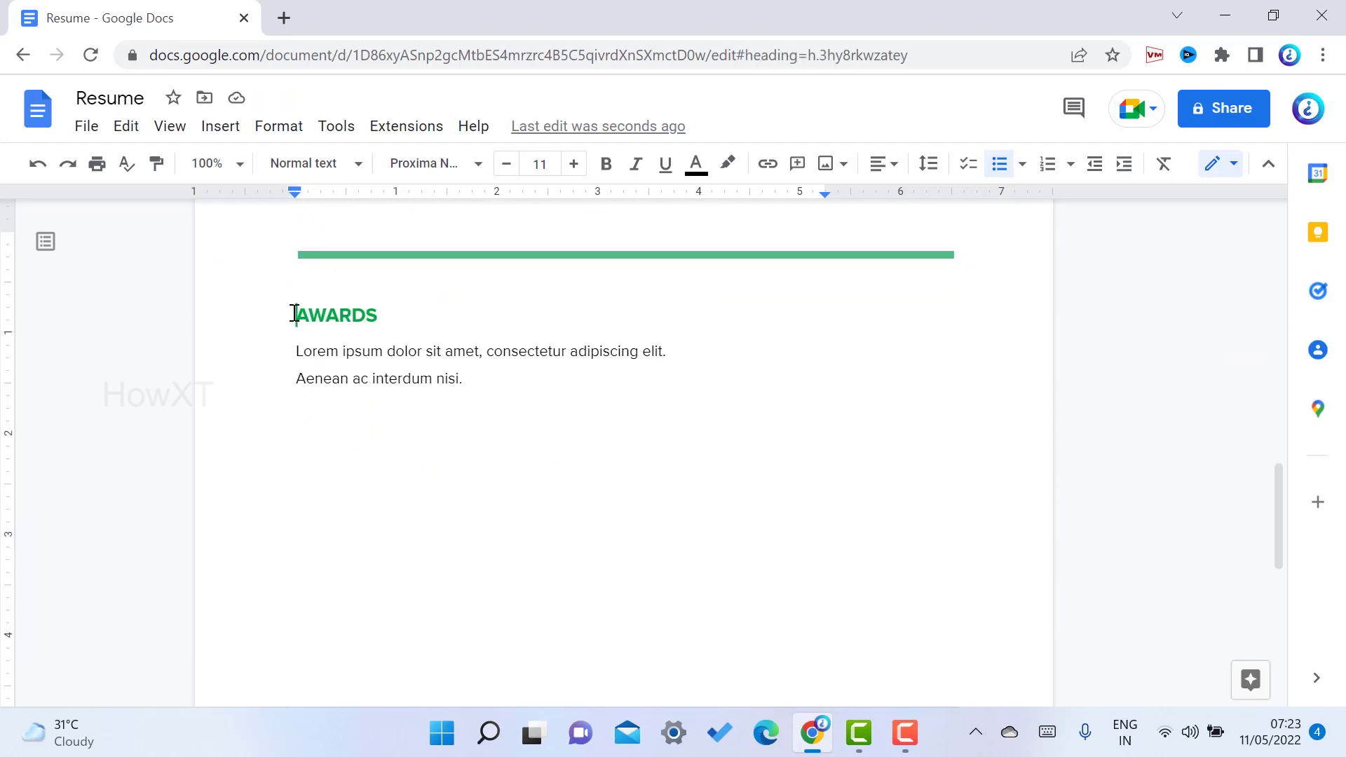
Paste a copy of the AWARDS section below it and rename the copy's heading 'Hobbies'
drag(292, 314, 475, 382)
key(ctrl+c)
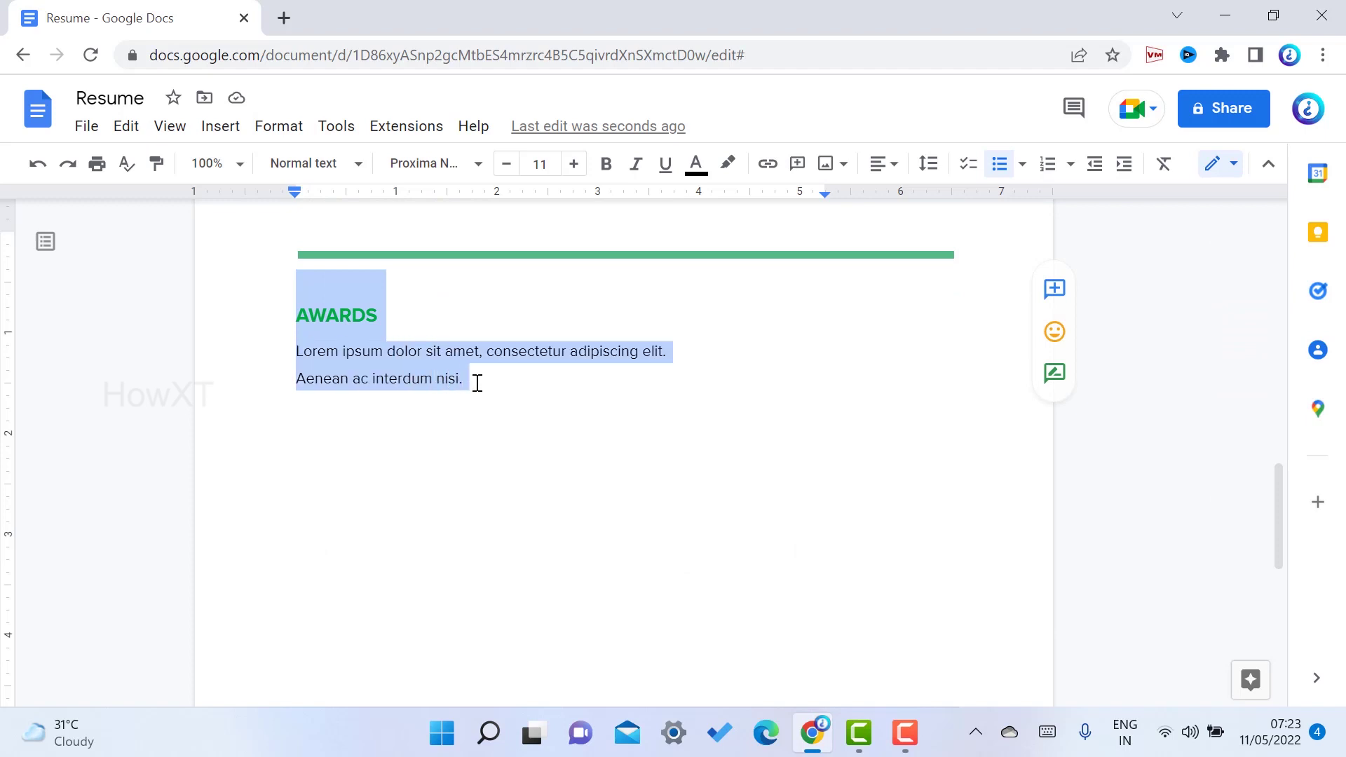
click(372, 442)
click(475, 382)
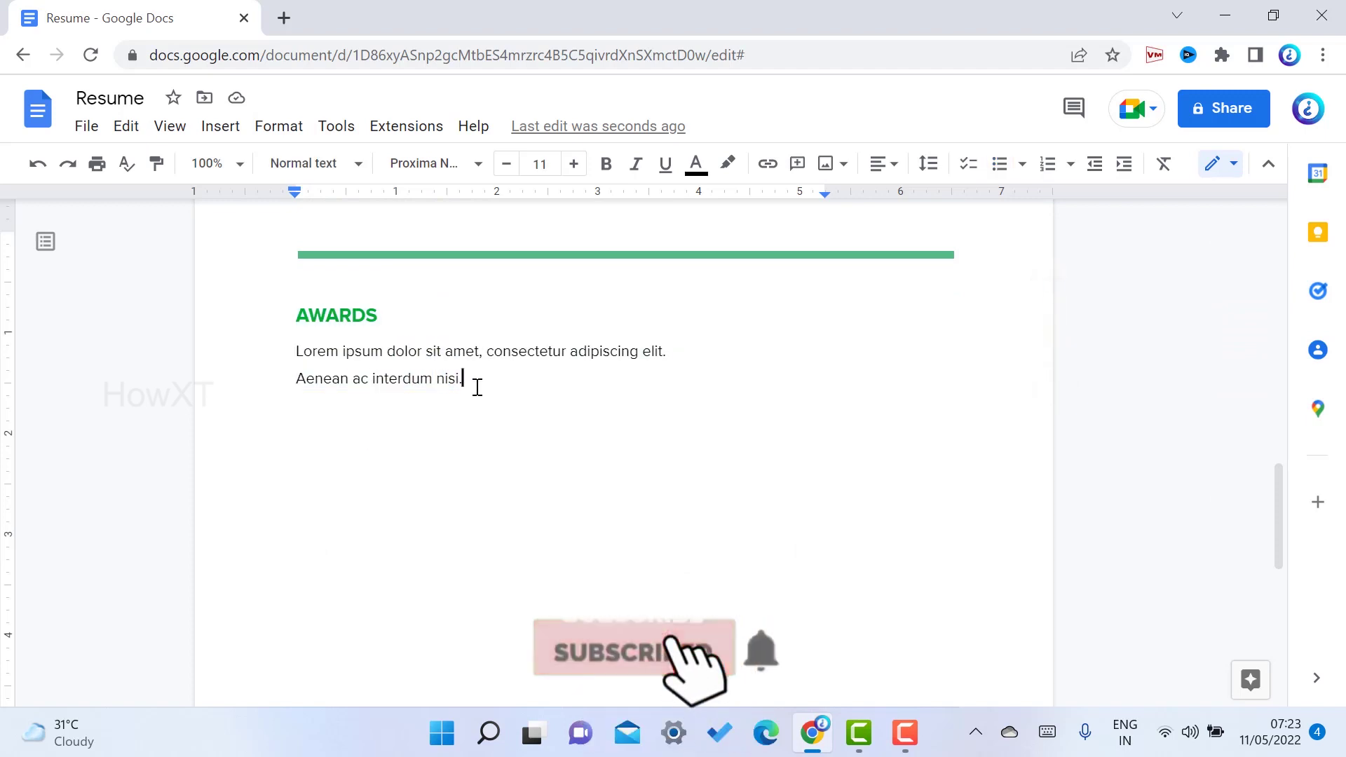
key(Return)
key(ctrl+v)
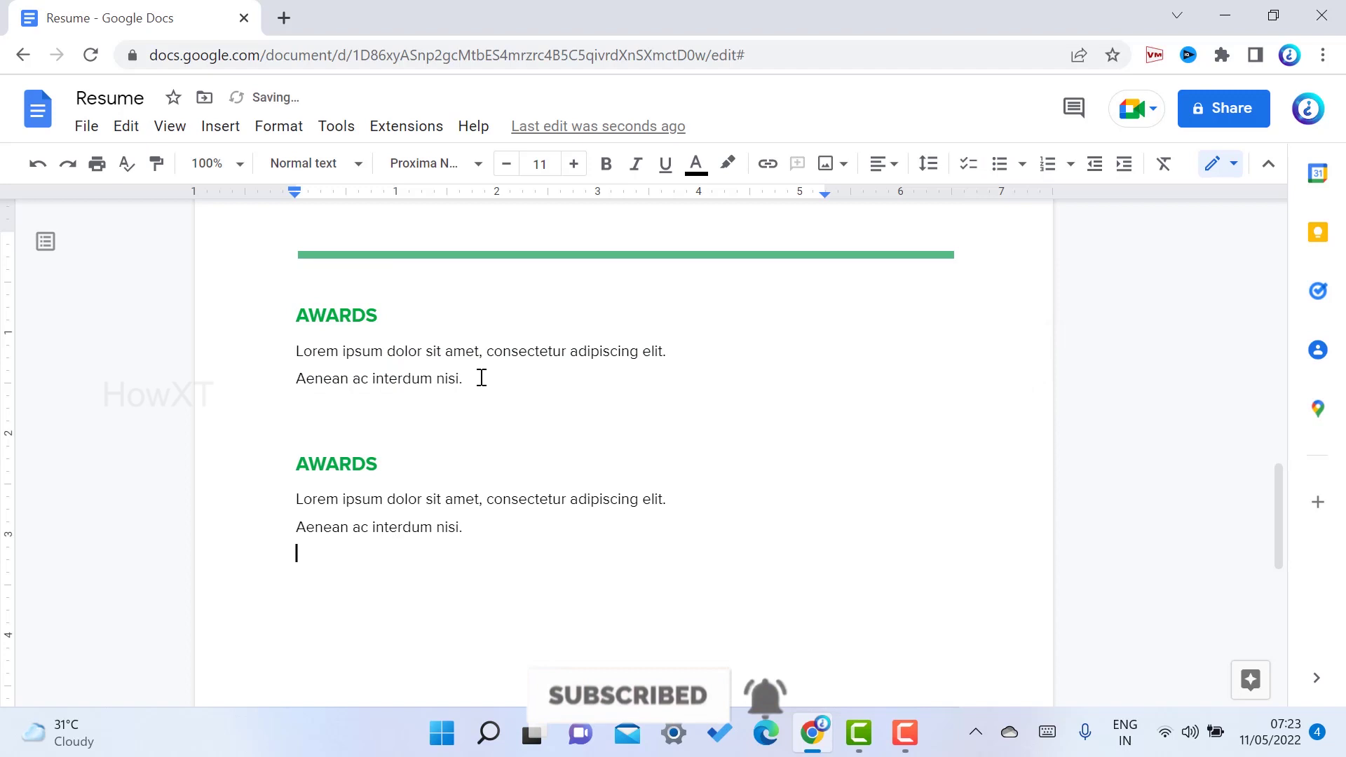
click(398, 453)
double_click(323, 458)
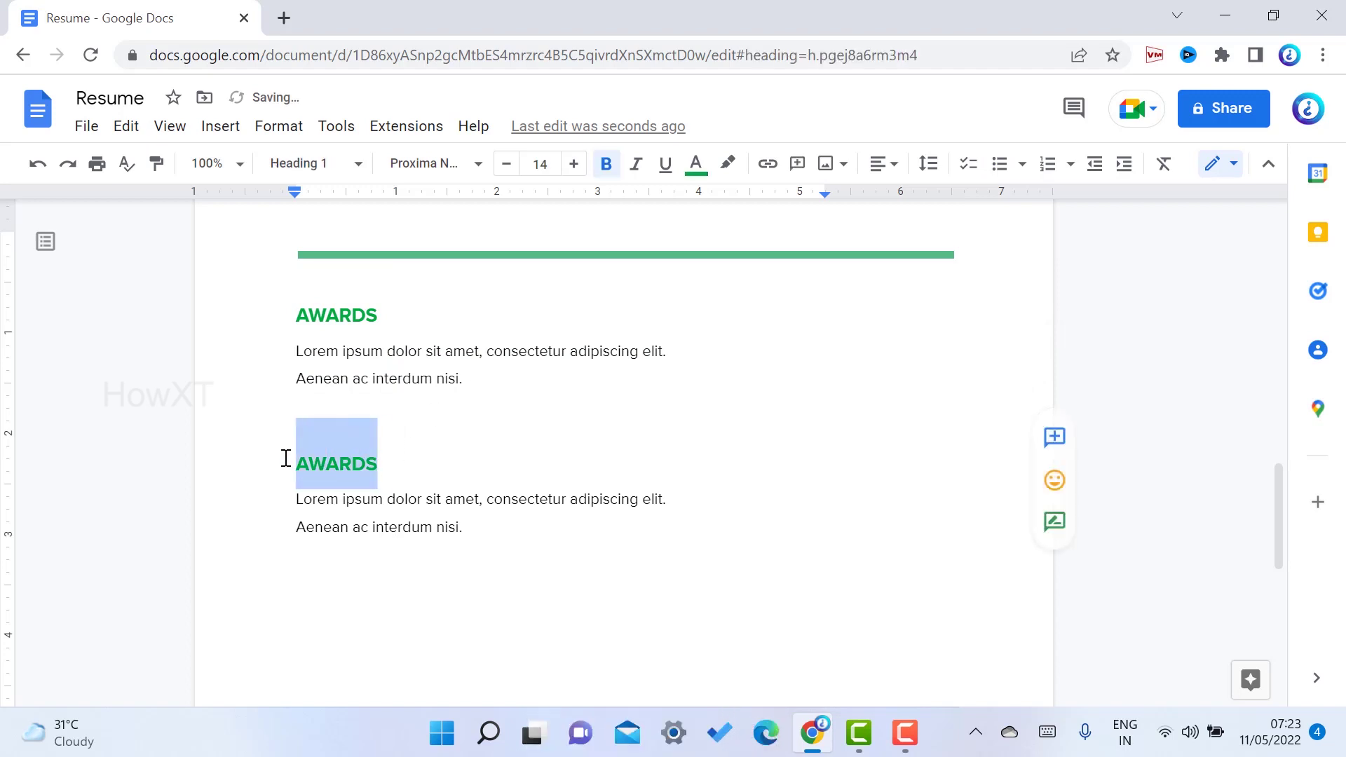
text(H)
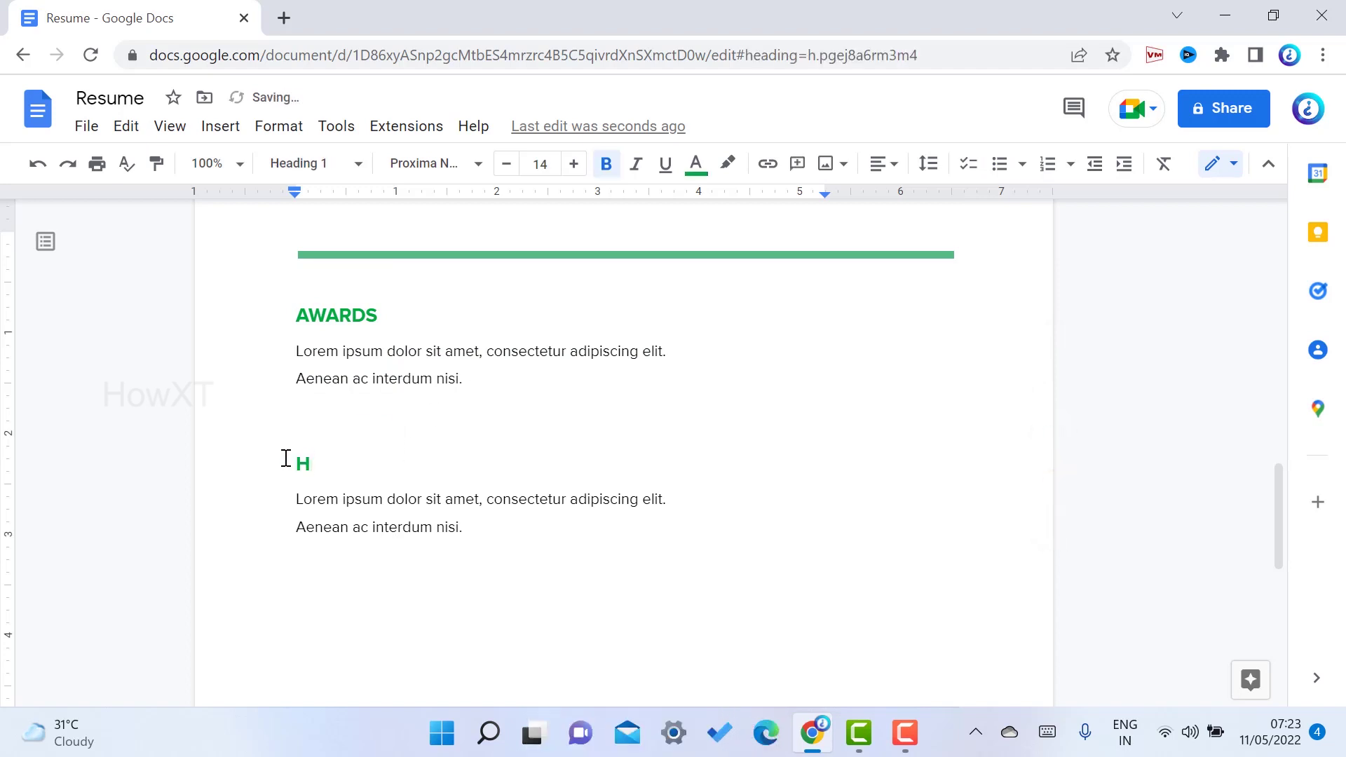
text(obbies)
scroll(284, 458, up, 20)
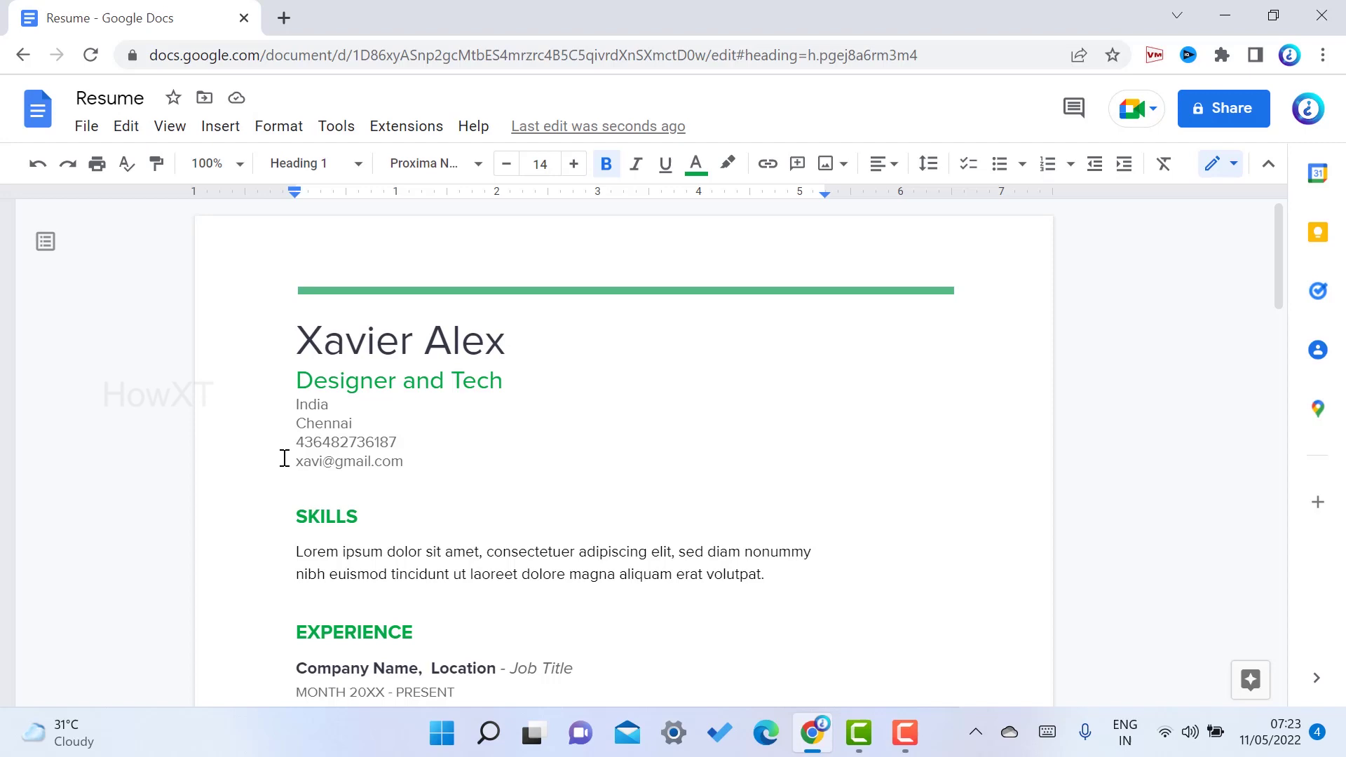
scroll(284, 458, down, 20)
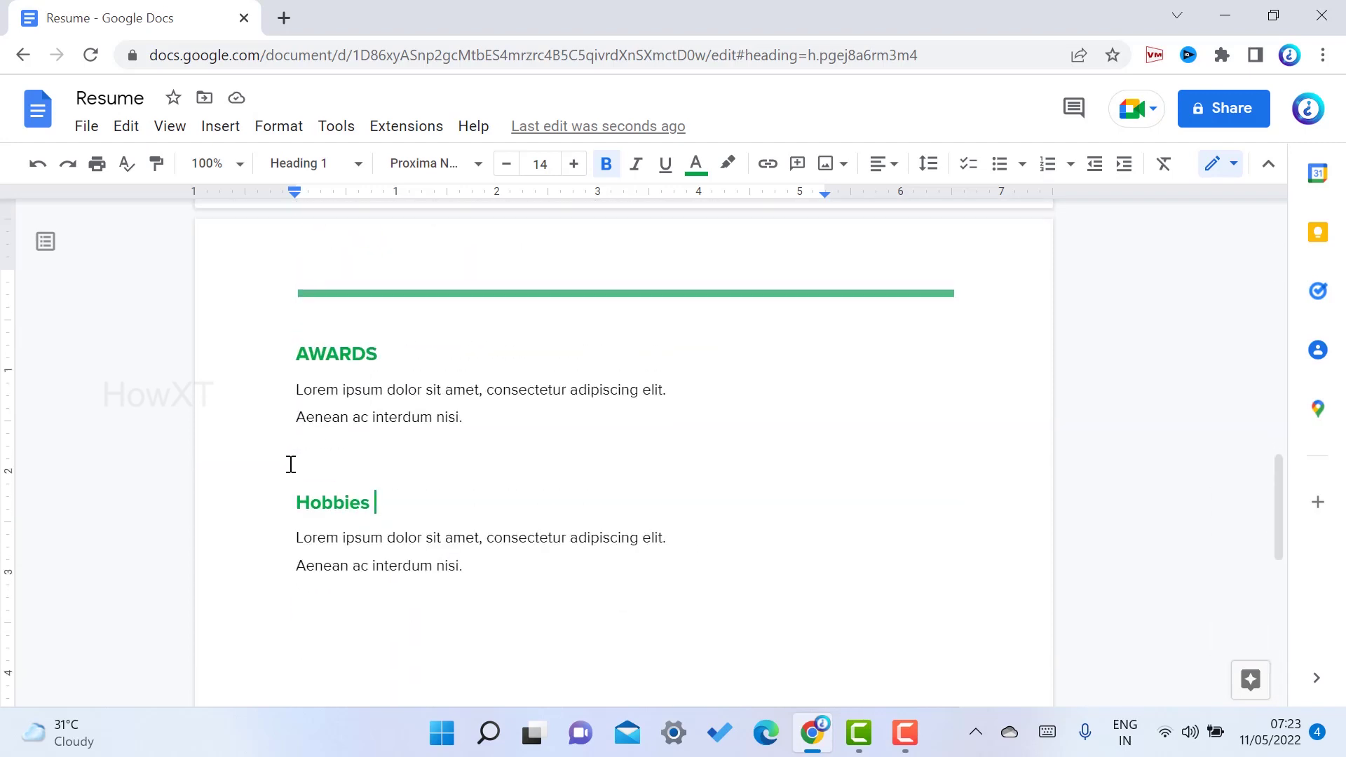
scroll(291, 464, up, 20)
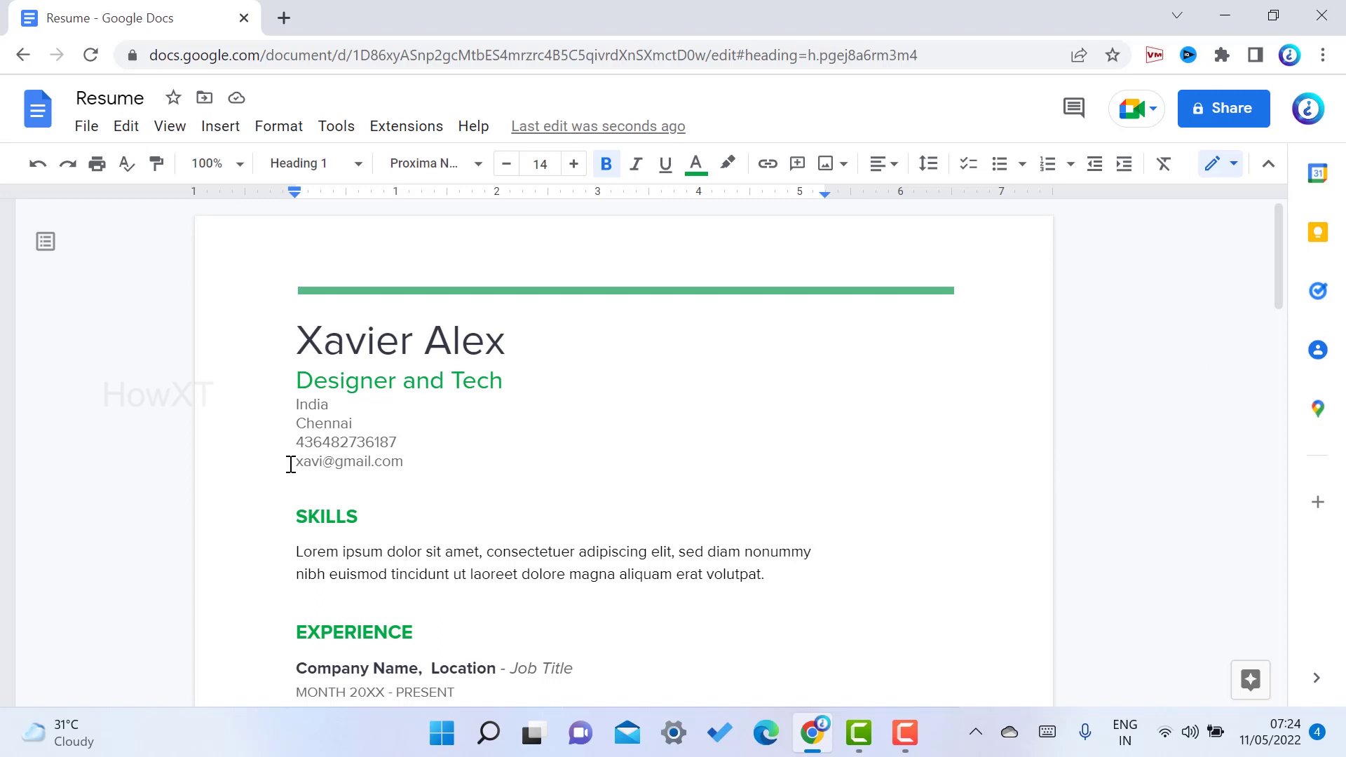
click(85, 128)
mouse_move(132, 324)
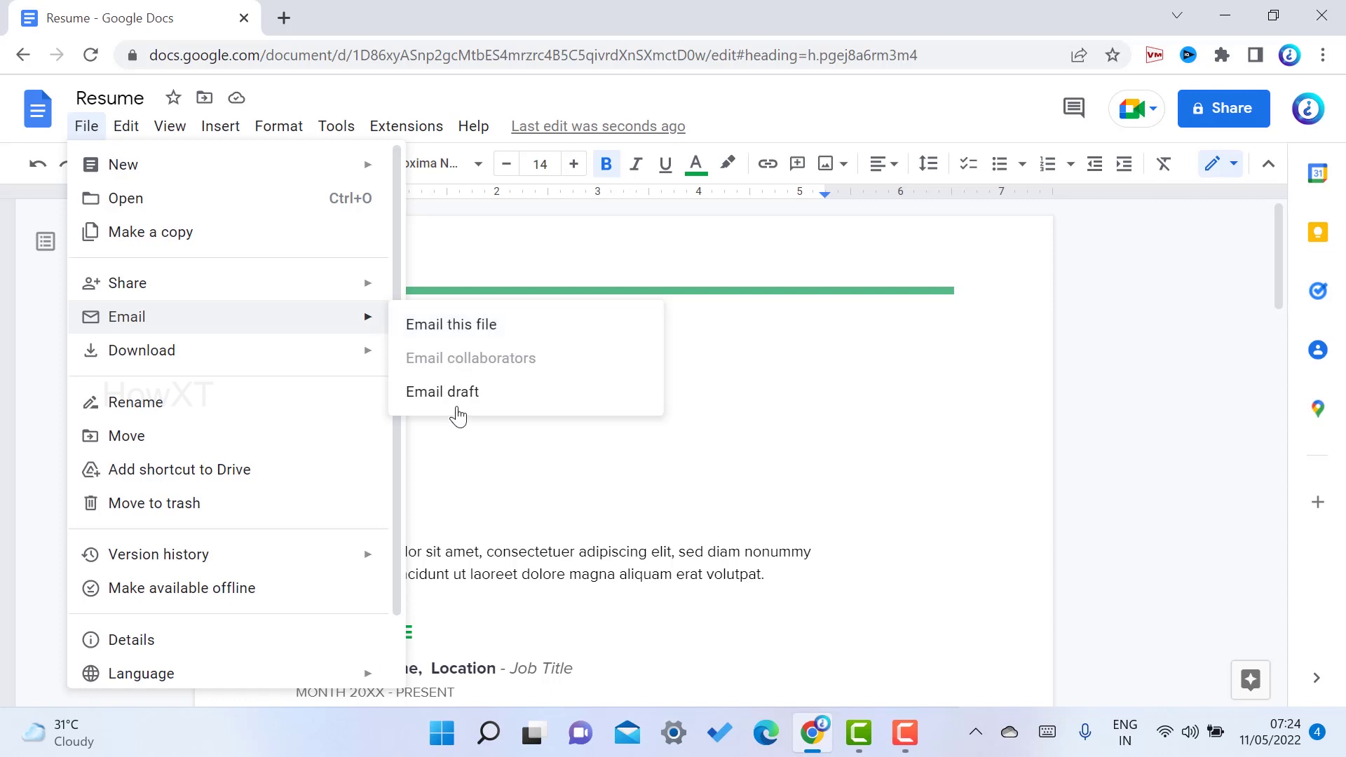
mouse_move(250, 357)
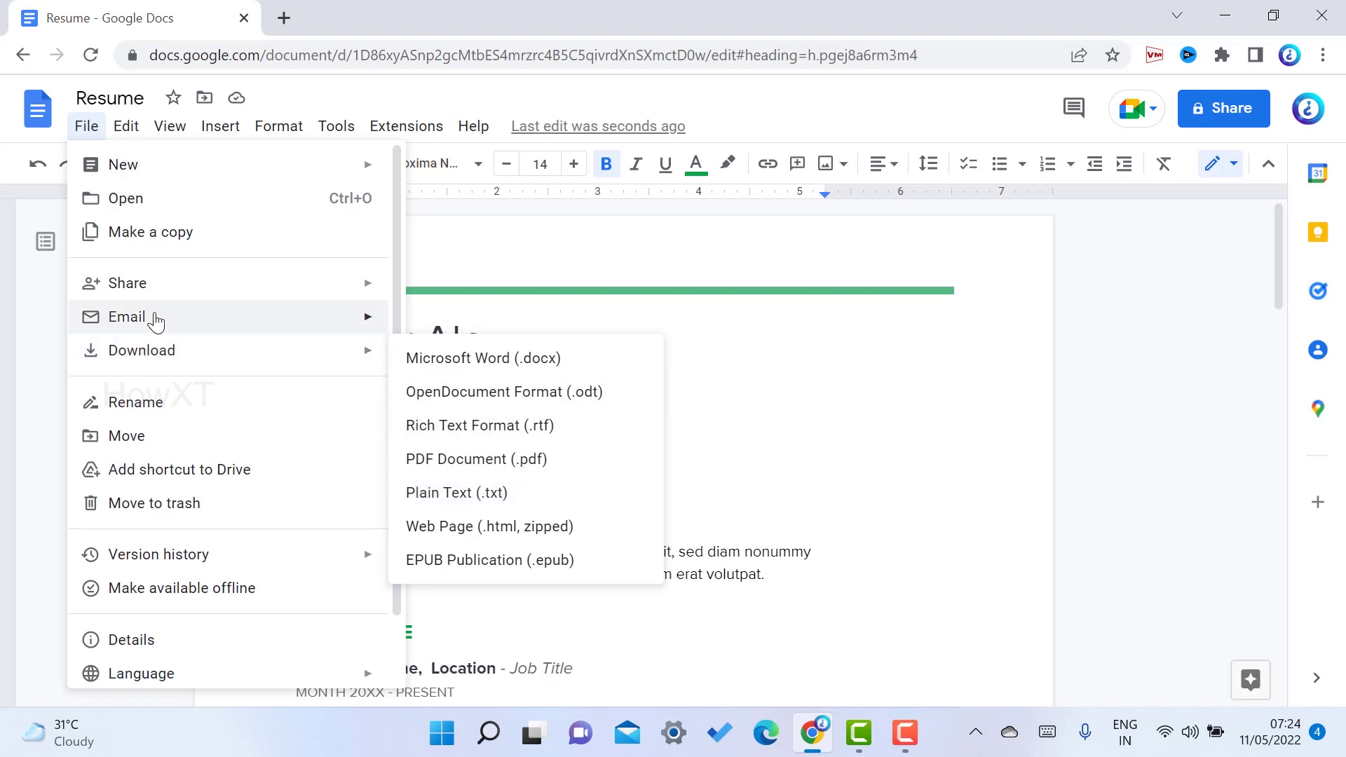
mouse_move(147, 297)
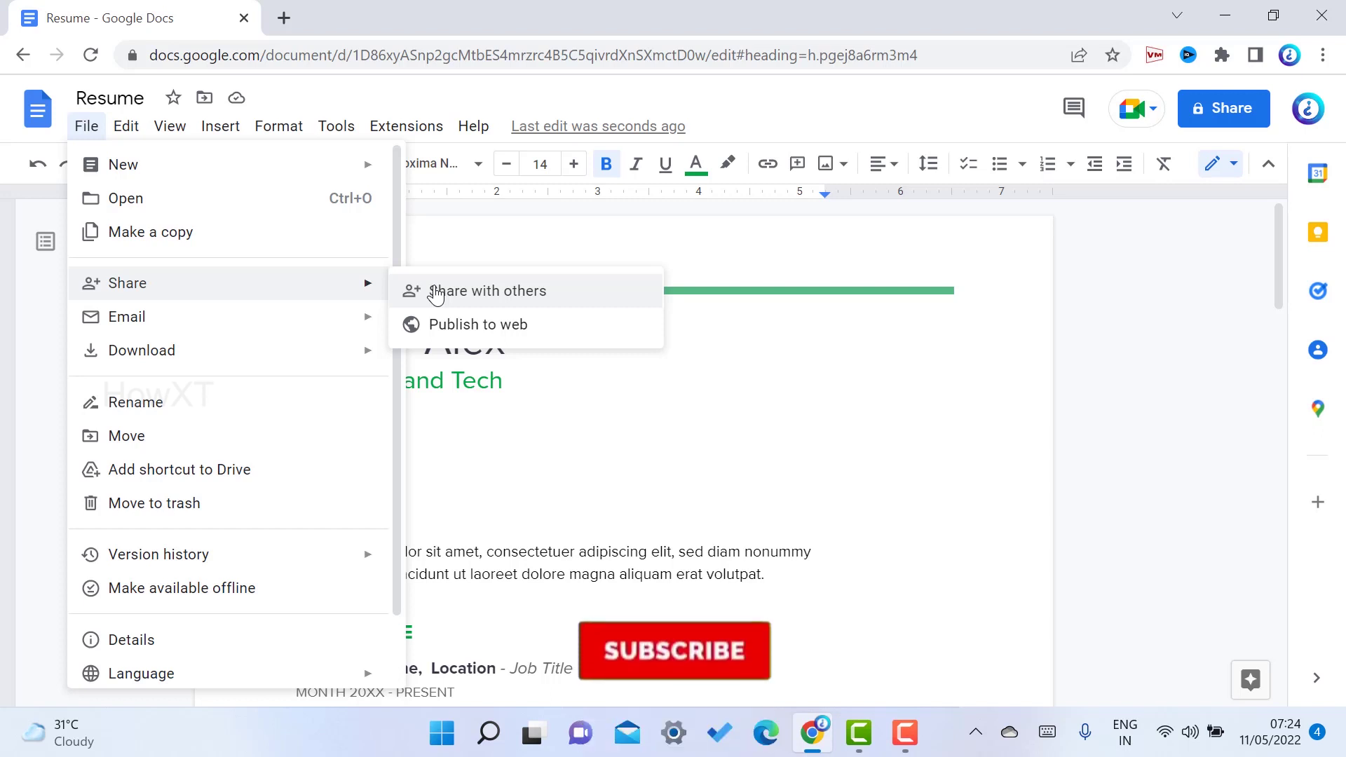
mouse_move(303, 316)
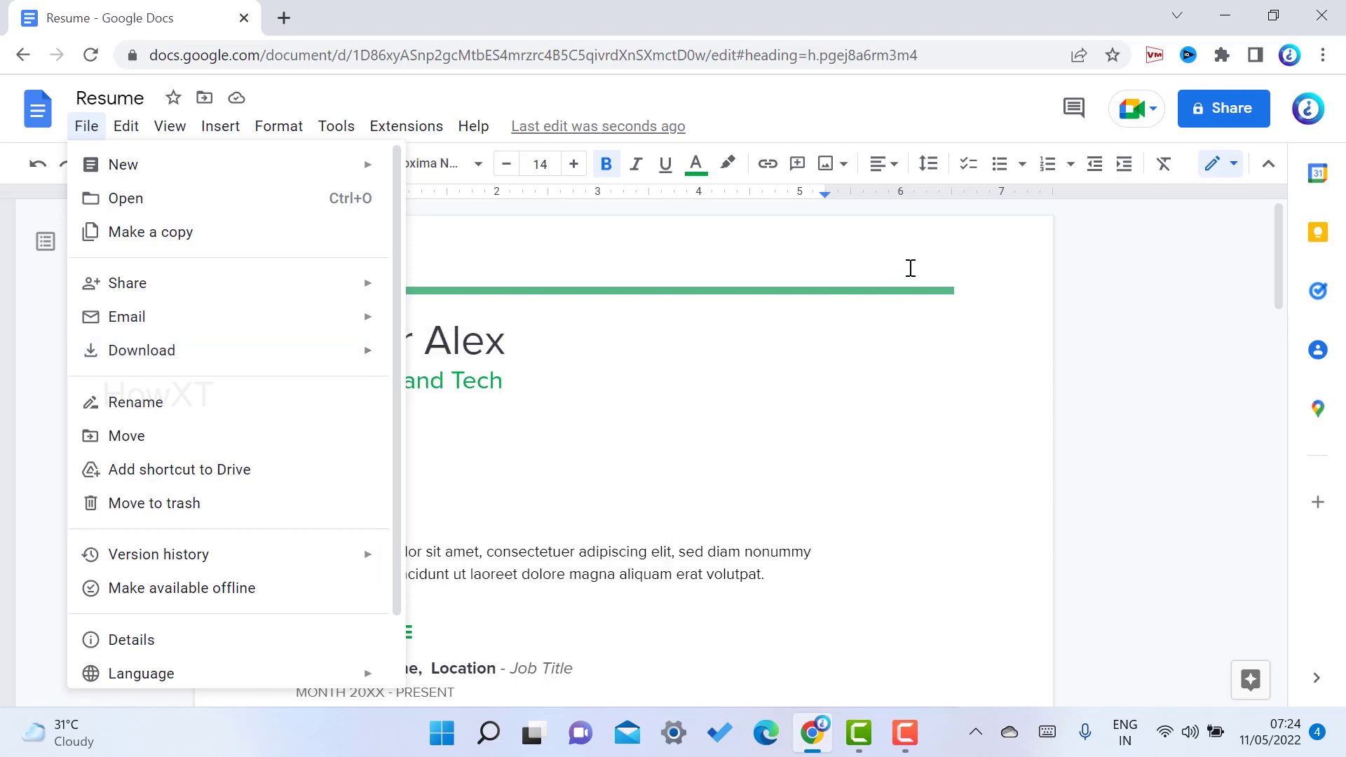
click(934, 258)
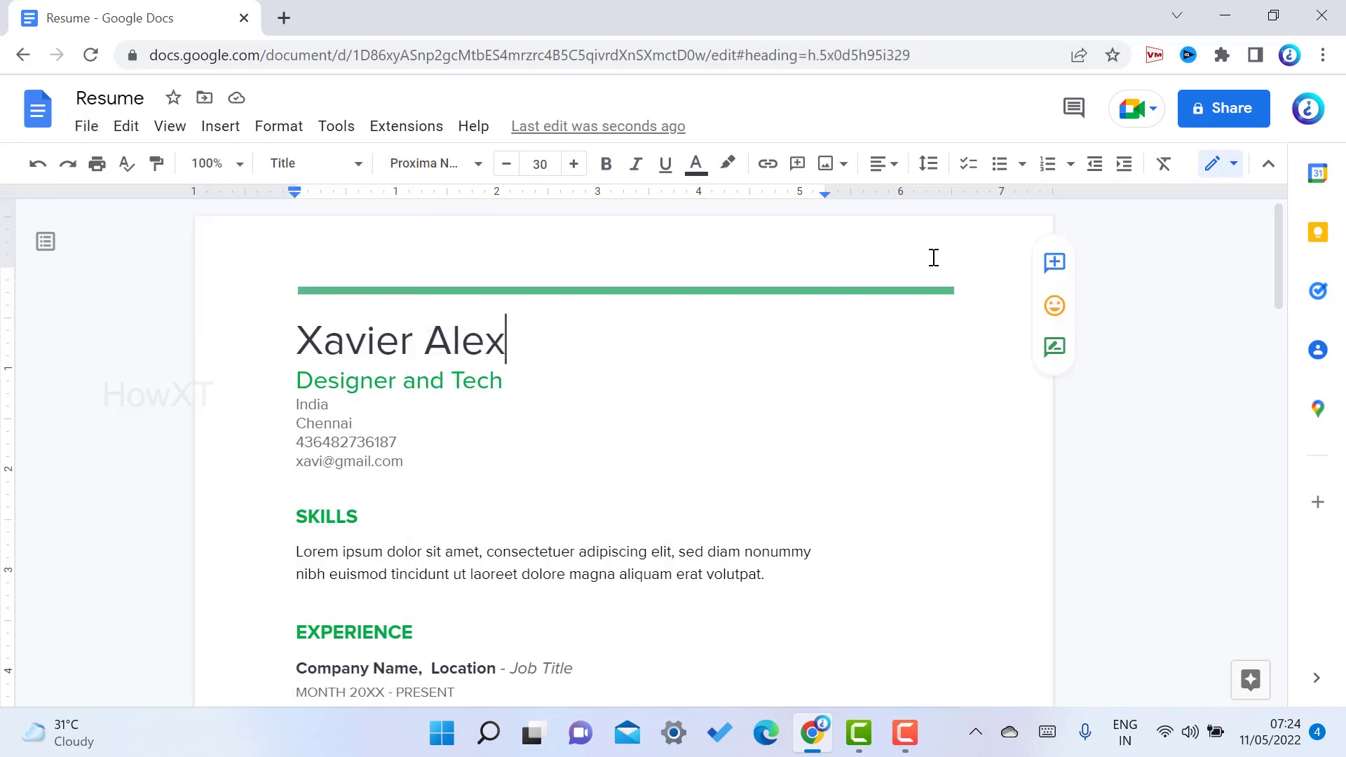